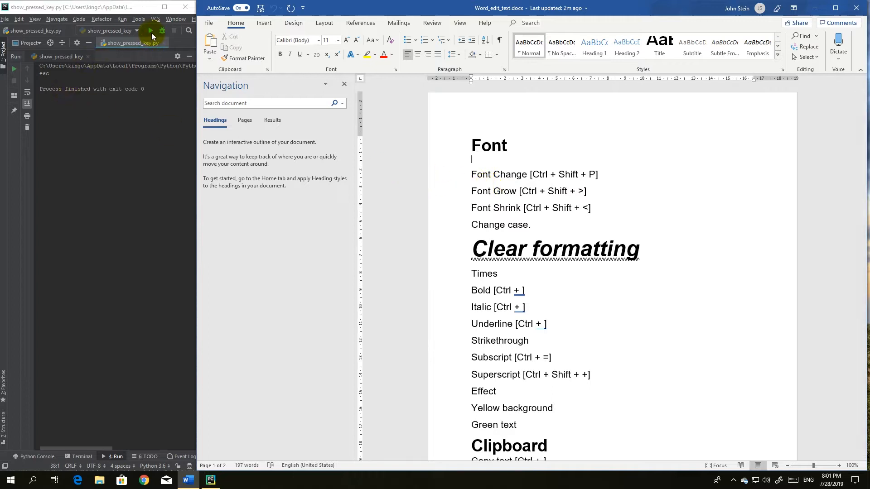
- Run the show_pressed_key script in PyCharm and return to the Word document
left_click(151, 32)
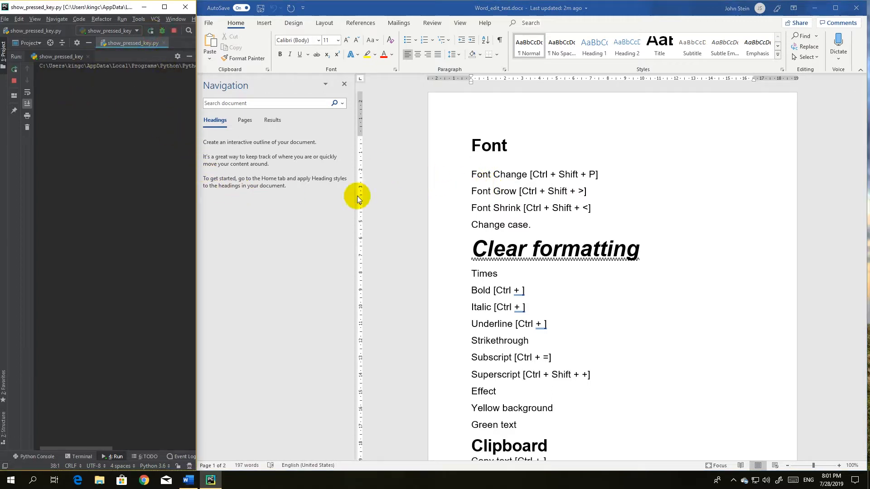
left_click(479, 180)
- Set the words "Font Change" to the Aparajita font, Italic style, size 10
left_click_drag(468, 174, 516, 171)
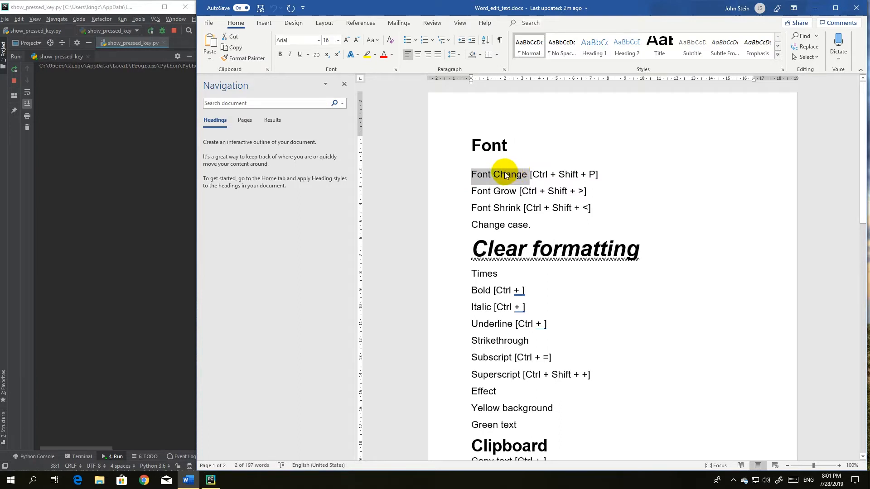
key("ctrl+shift+p")
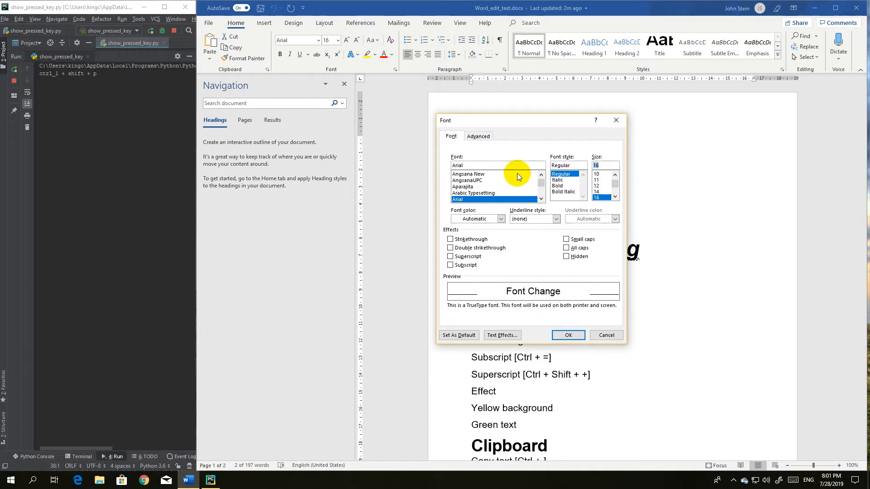
left_click(466, 187)
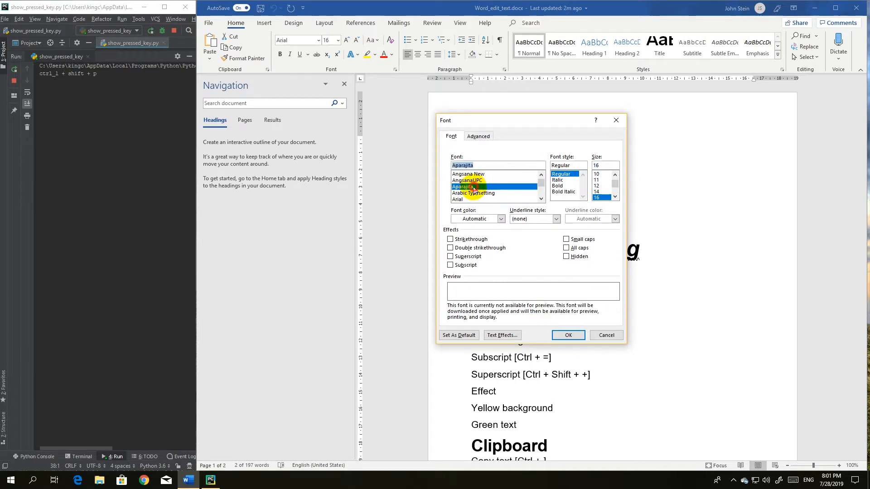
left_click(565, 180)
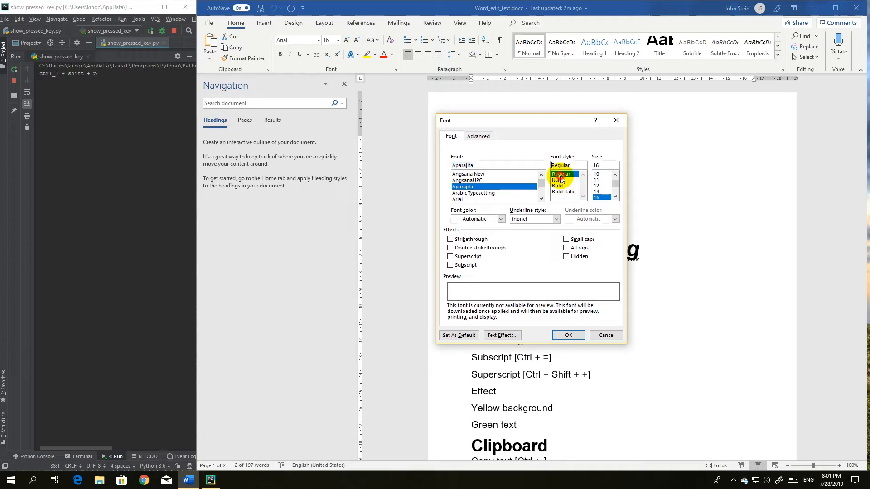
left_click(597, 174)
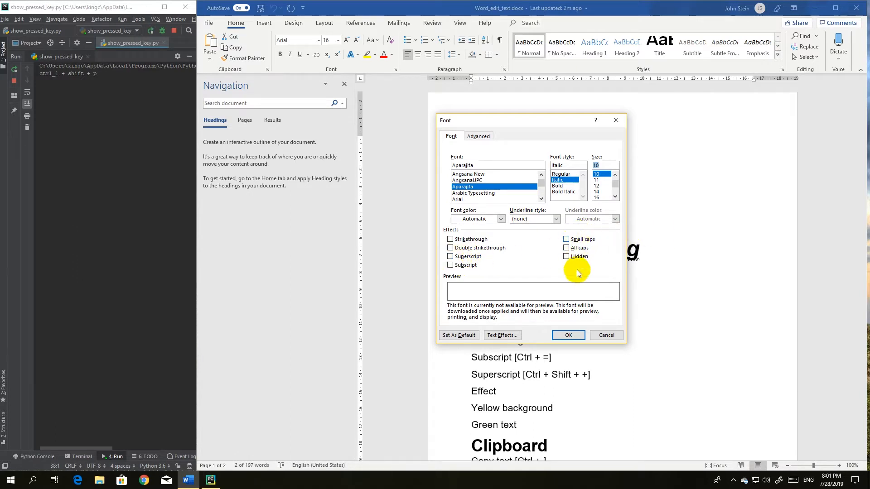
left_click(581, 334)
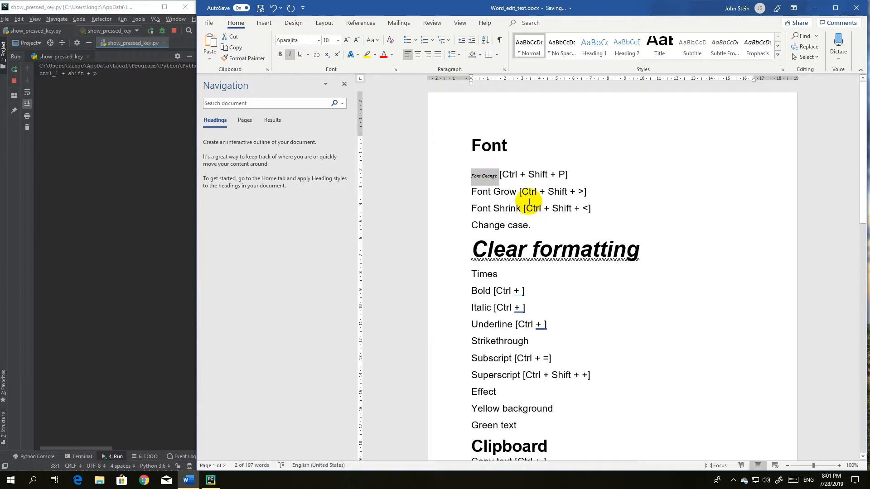
- Grow the font of the words "Font Grow" by two size increments to 20 pt
left_click_drag(519, 192, 468, 195)
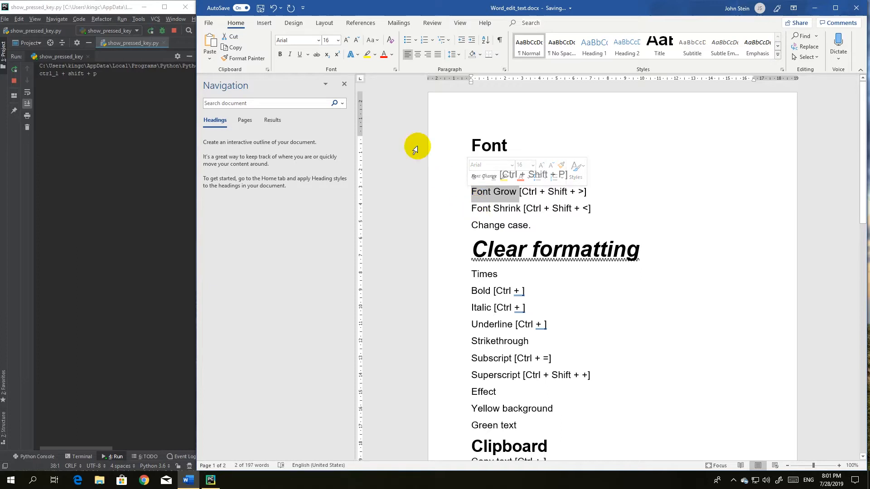
left_click(338, 43)
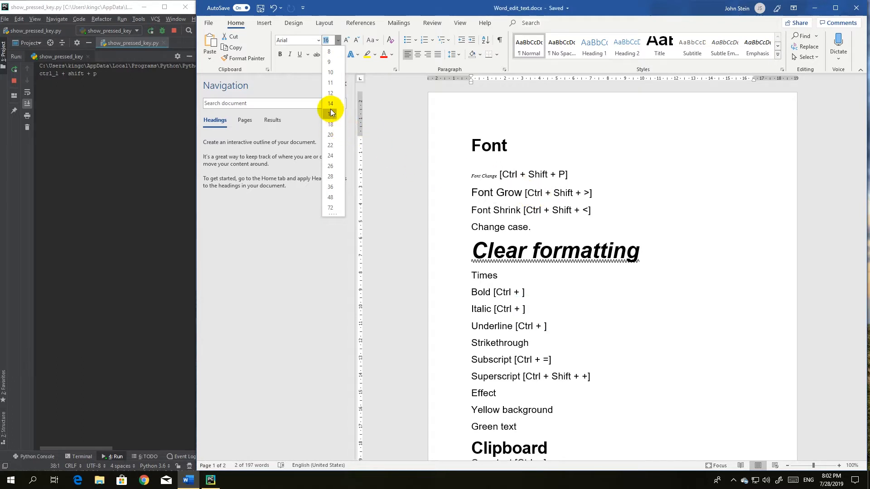
left_click(488, 186)
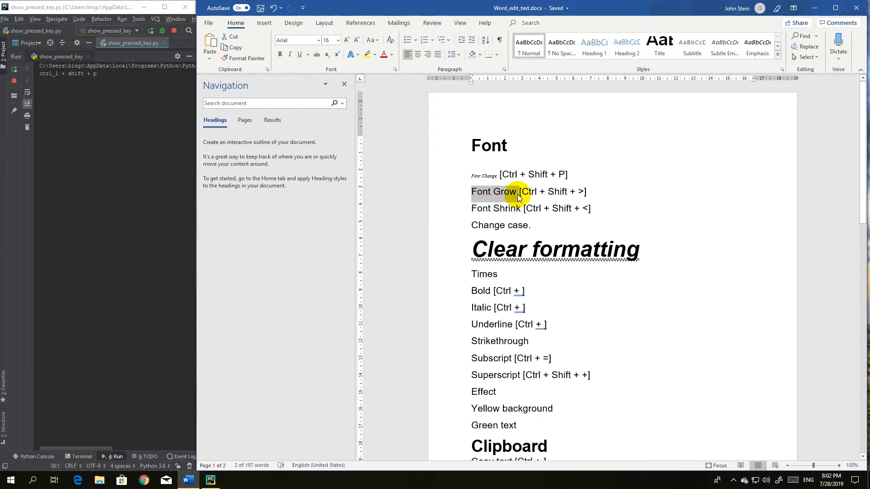
left_click(517, 194)
left_click_drag(516, 191, 474, 193)
key("ctrl+shift+period")
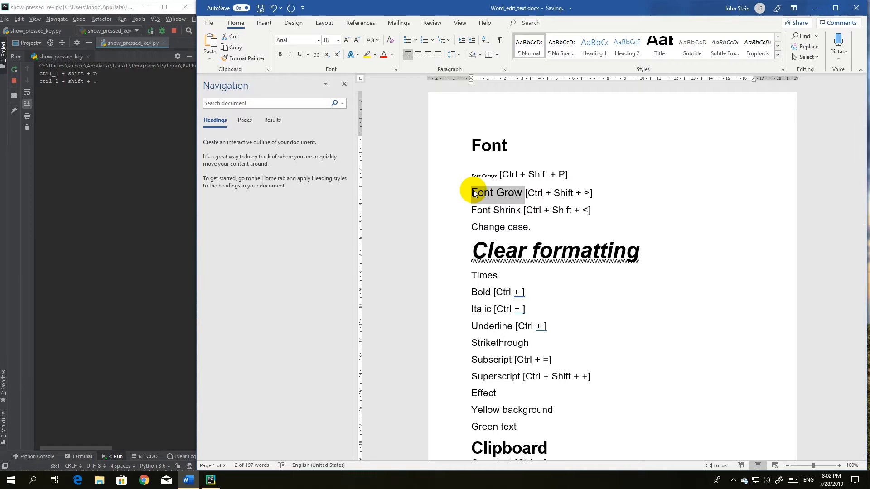
key("ctrl+shift+period")
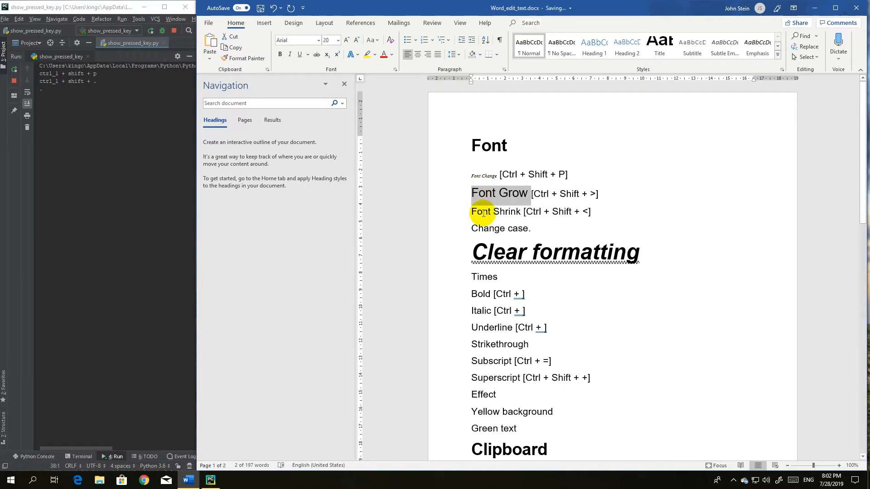
- Shrink the font of the words "Font Shrink" to 12 pt and check the available font sizes
left_click_drag(508, 211, 467, 212)
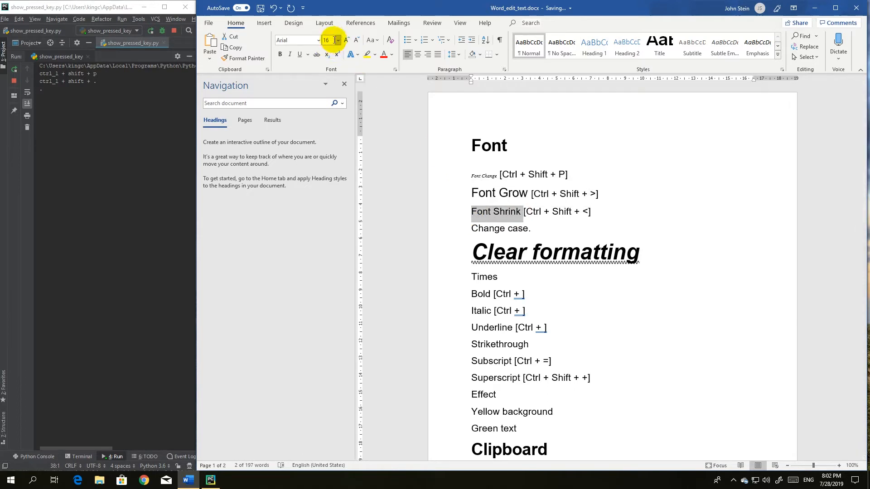
key("ctrl+shift+comma")
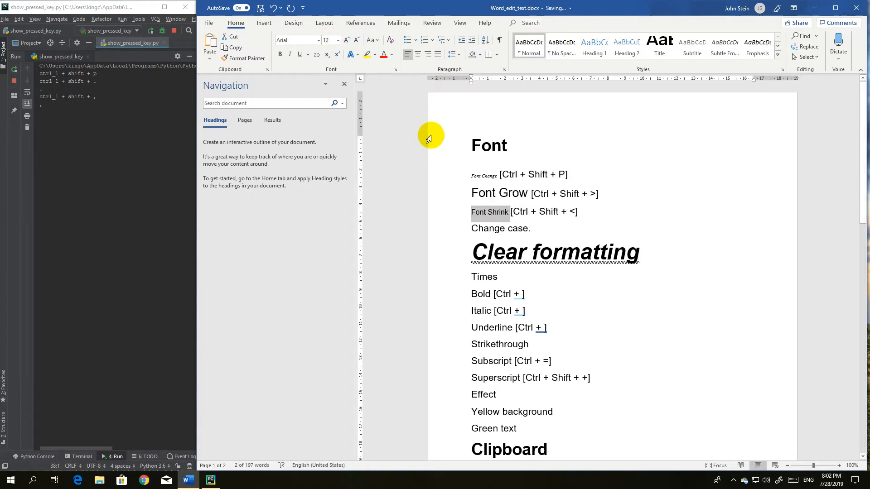
left_click(338, 40)
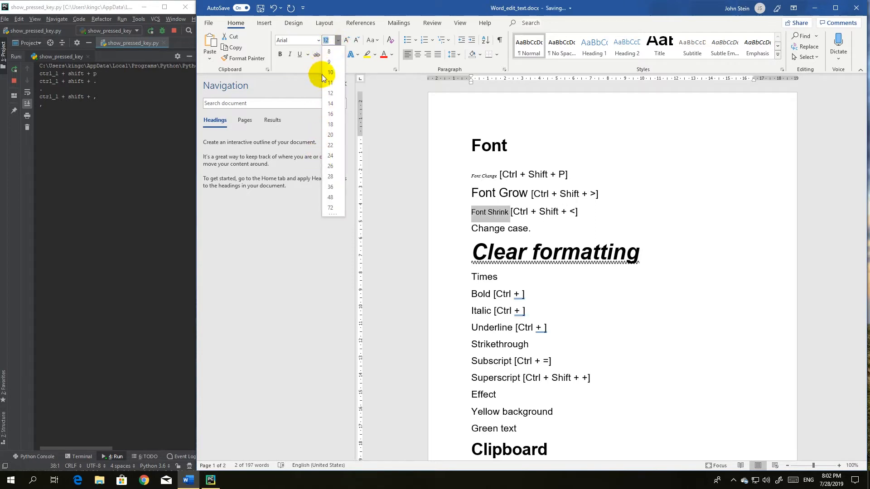
left_click(336, 41)
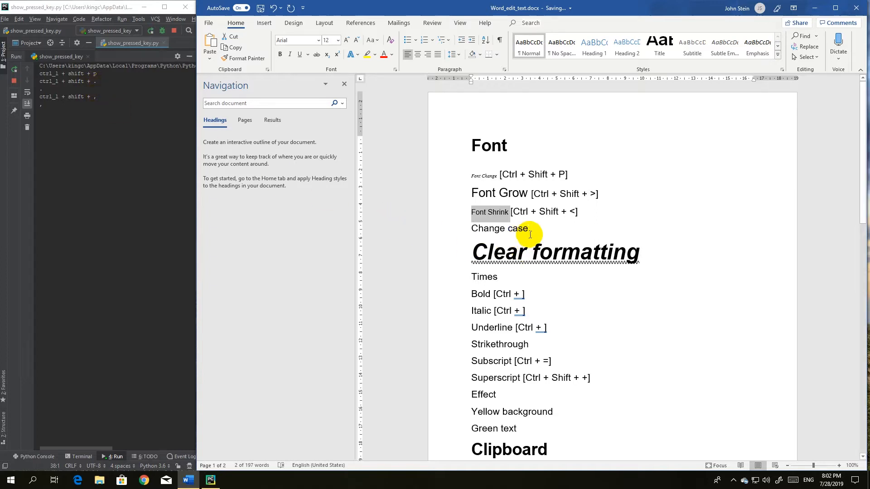
- Convert the line "Change case." to lowercase, and follow with UPPERCASE
left_click_drag(534, 229, 462, 228)
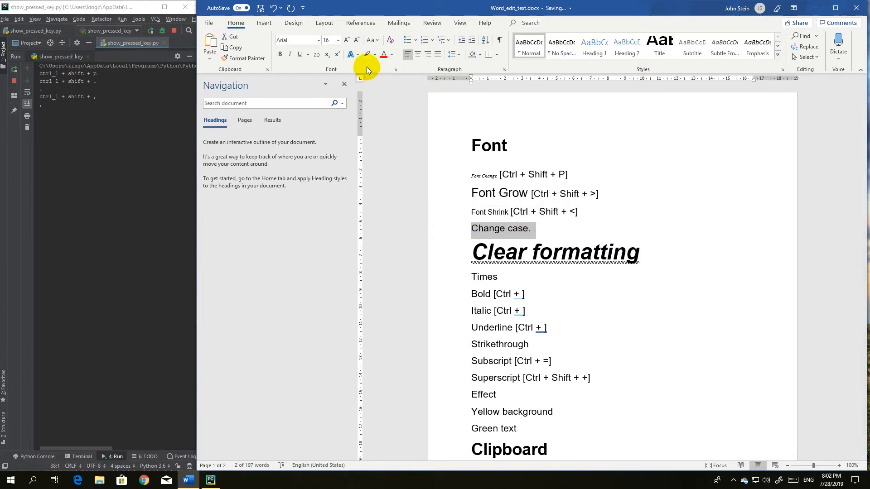
left_click(372, 41)
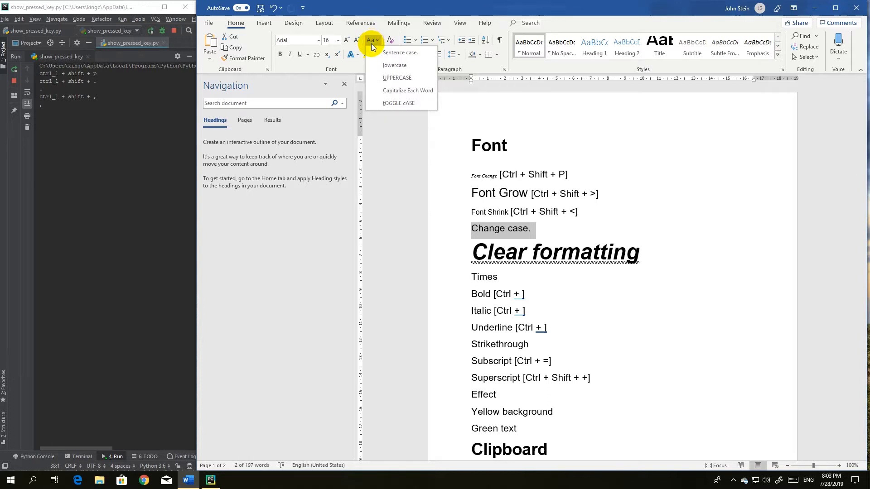
left_click(381, 65)
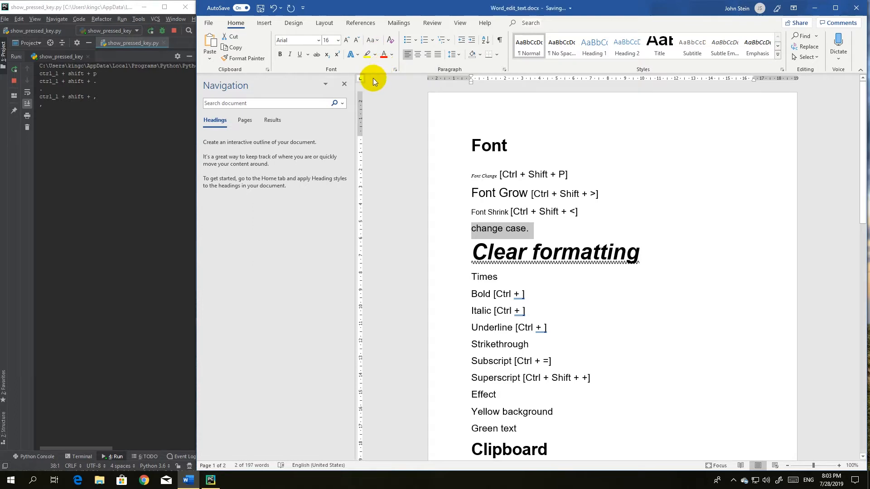
left_click(377, 41)
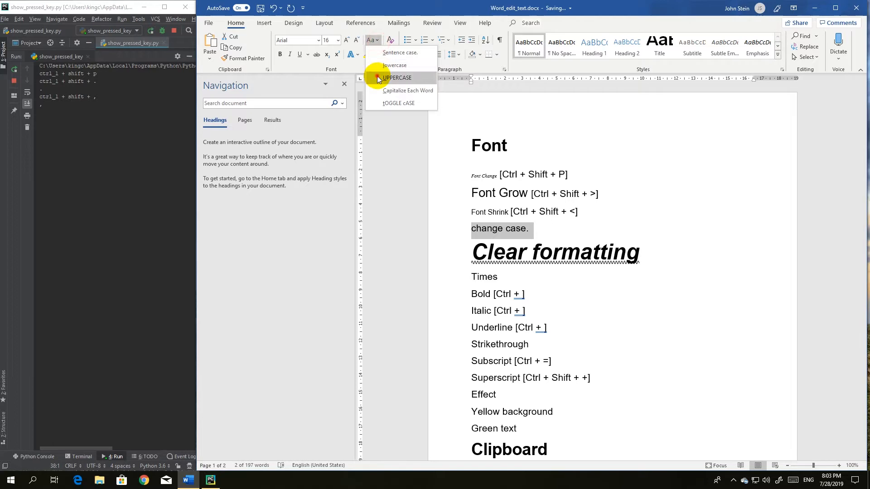
left_click(378, 77)
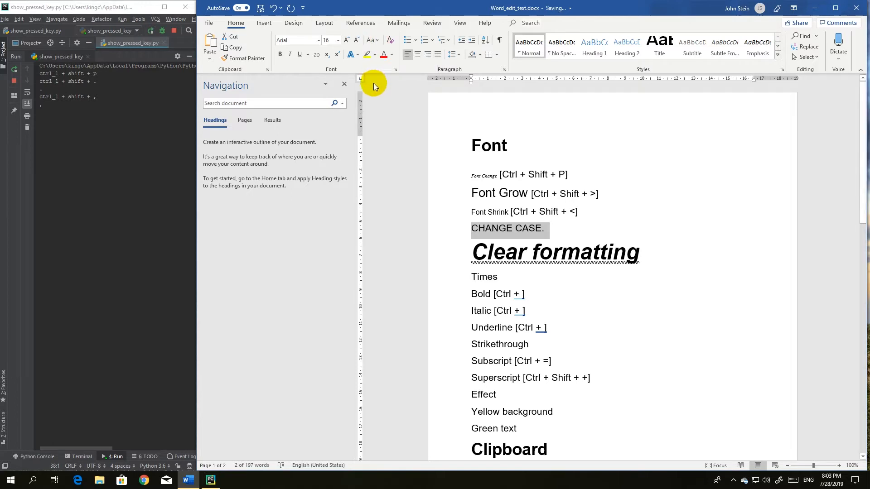
- Apply Capitalize Each Word to the "Change case." line and toggle its case
left_click(379, 45)
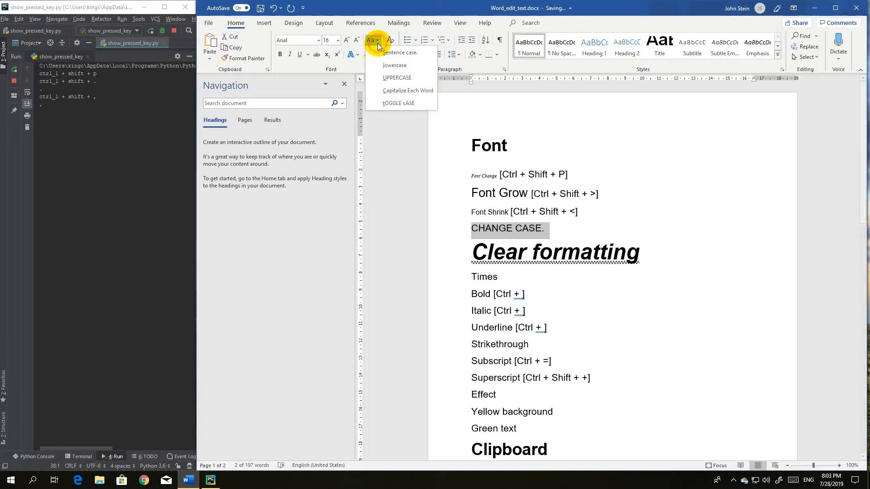
left_click(382, 88)
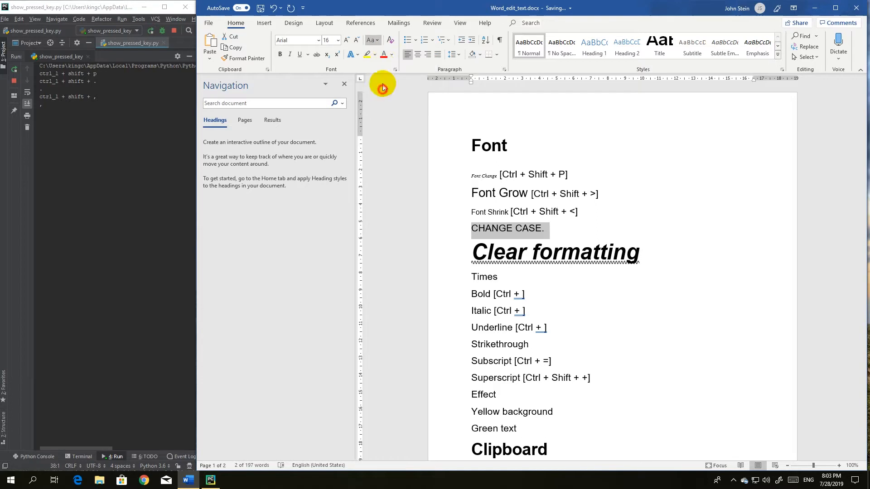
left_click(376, 40)
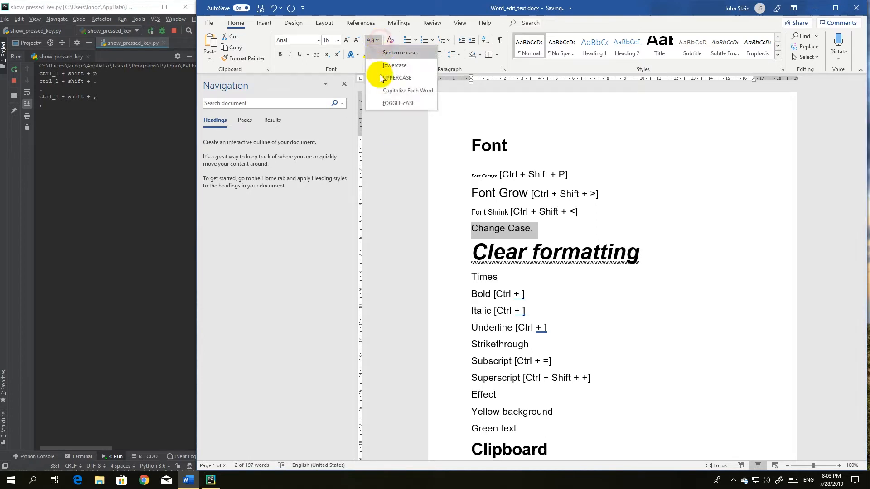
left_click(384, 103)
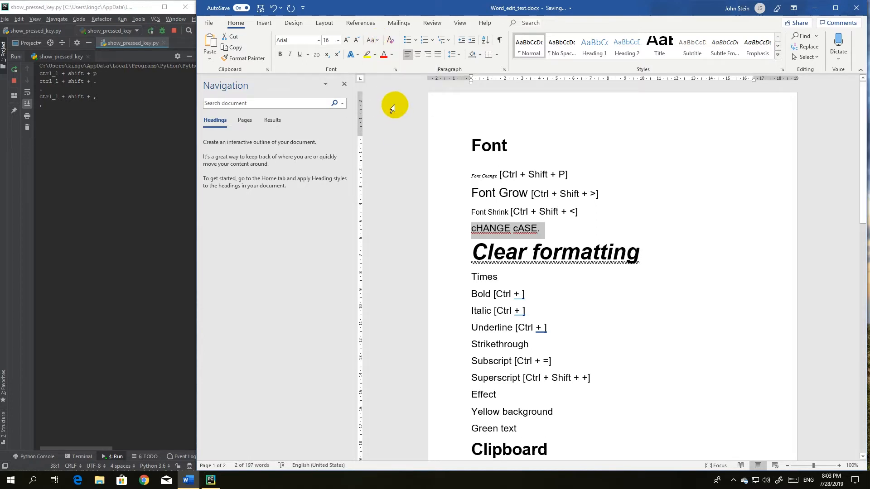
left_click(374, 41)
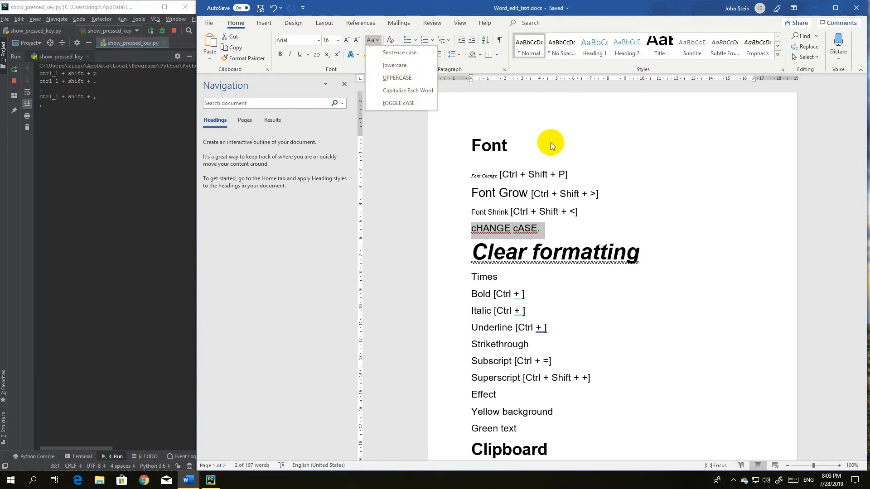
left_click(575, 189)
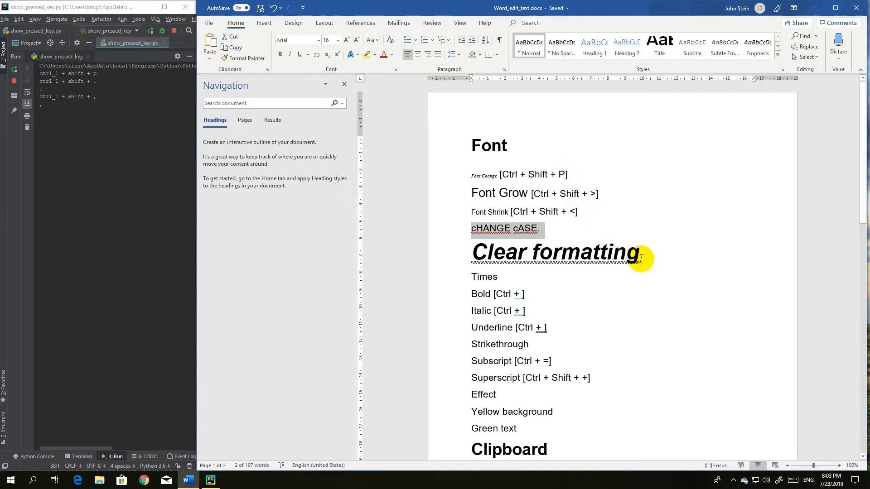
- Clear all formatting from the large bold italic line "Clear formatting"
left_click_drag(642, 253, 466, 267)
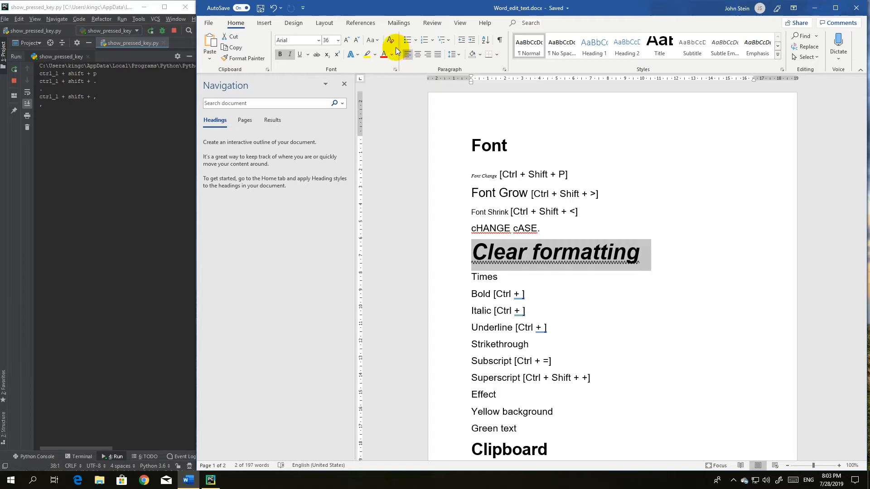
left_click(391, 36)
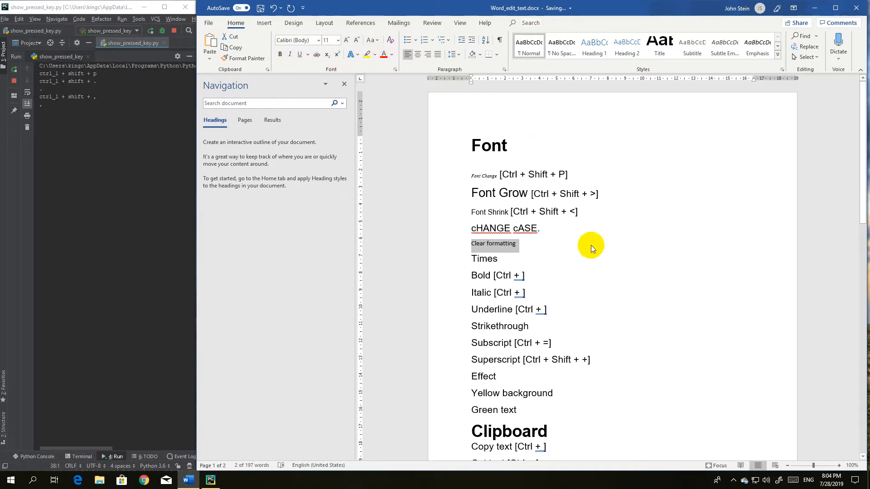
- Change the font of the word "Times" to Times New Roman
left_click(502, 259)
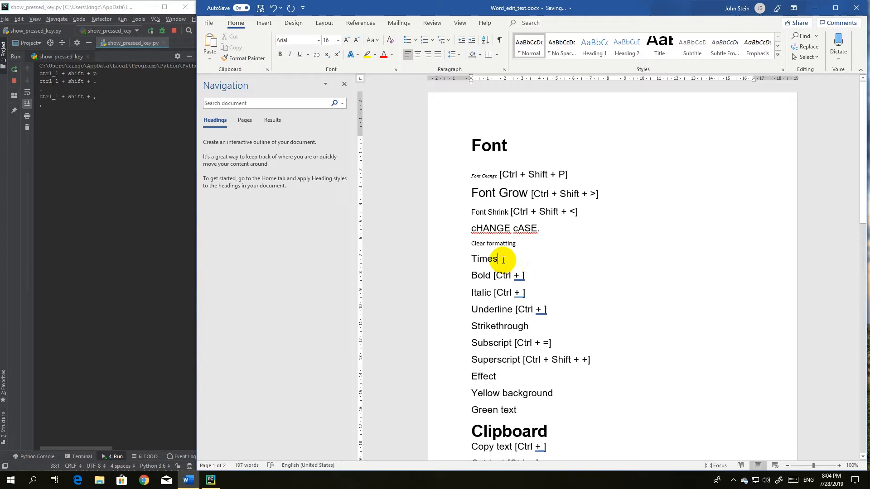
left_click_drag(502, 259, 417, 258)
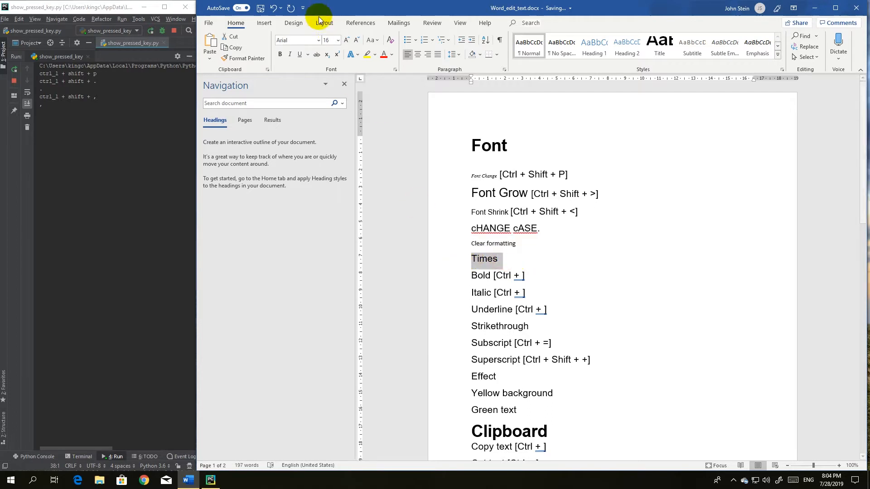
left_click(320, 40)
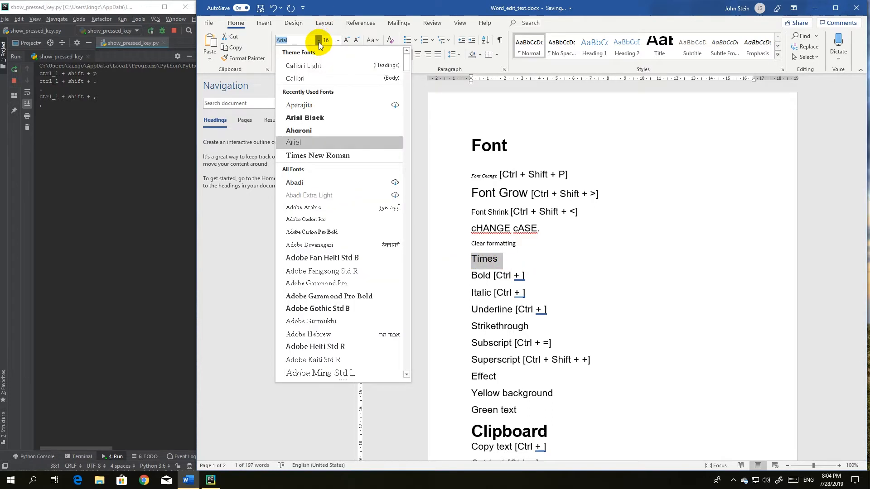
left_click(320, 155)
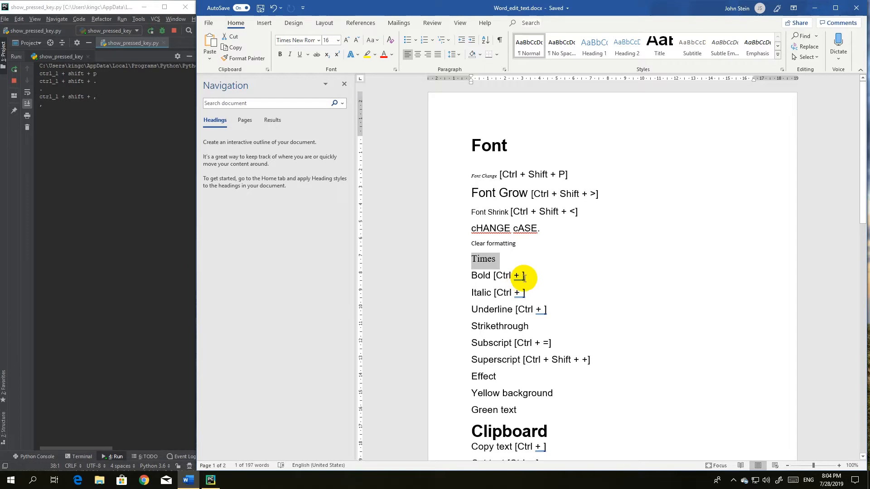
- Make the word "Bold" bold in the line below "Times"
double_click(489, 274)
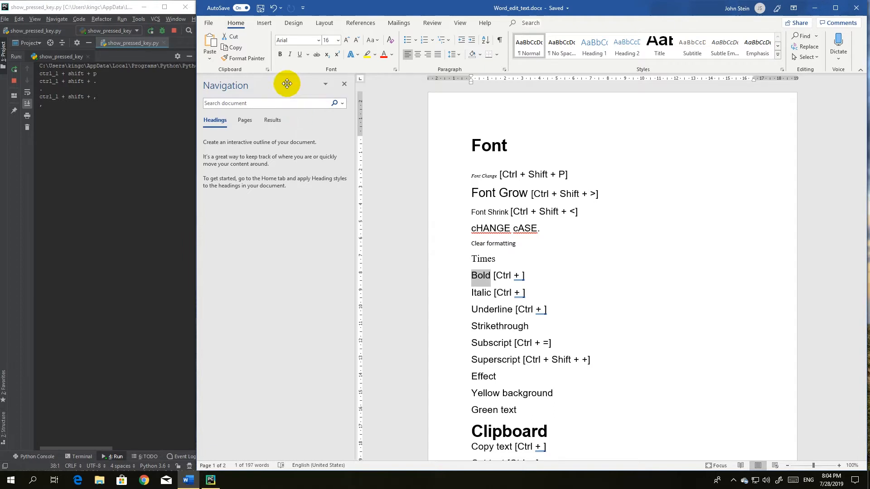
key("ctrl+b")
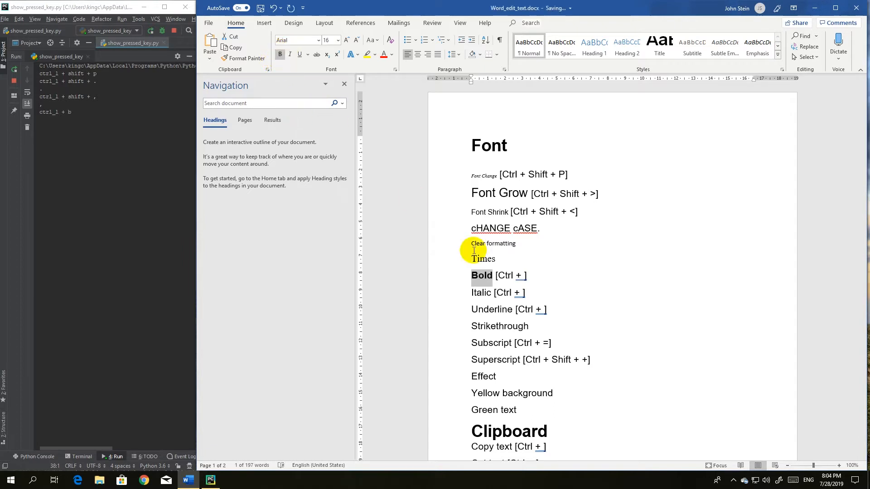
- Complete the bracketed shortcuts on the Bold, Italic and Underline lines with the letters B, I and U
left_click(523, 275)
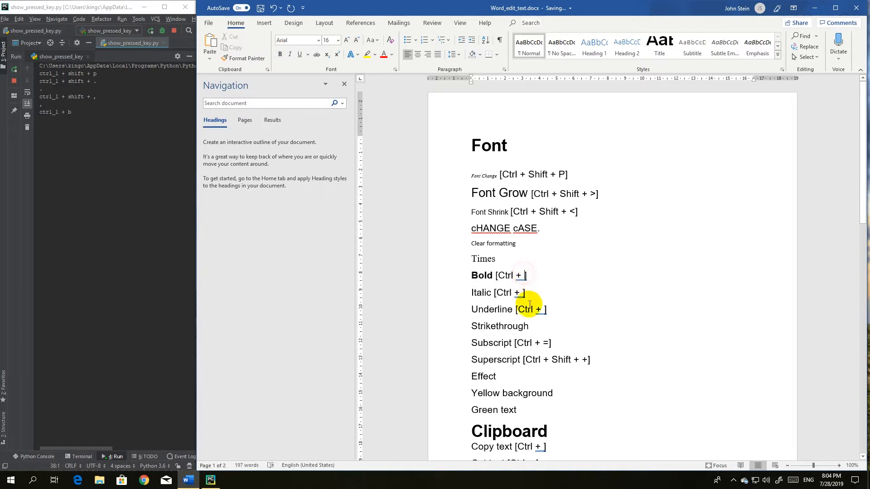
type("B")
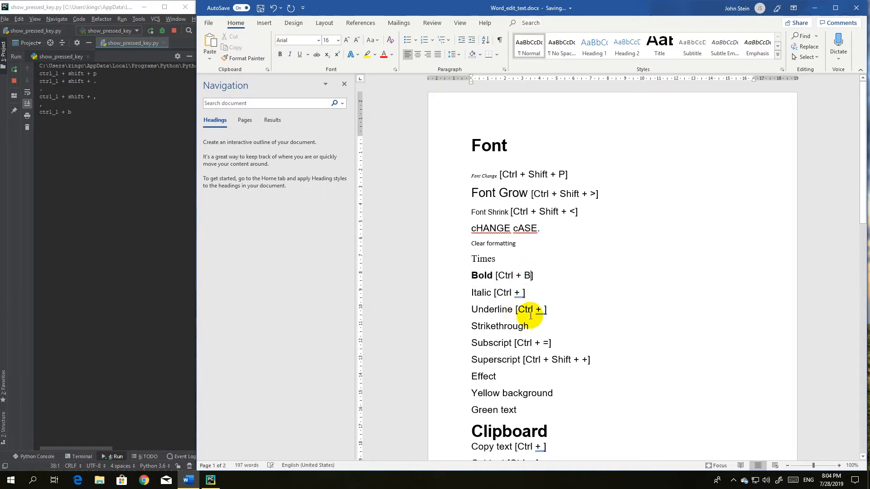
left_click(524, 292)
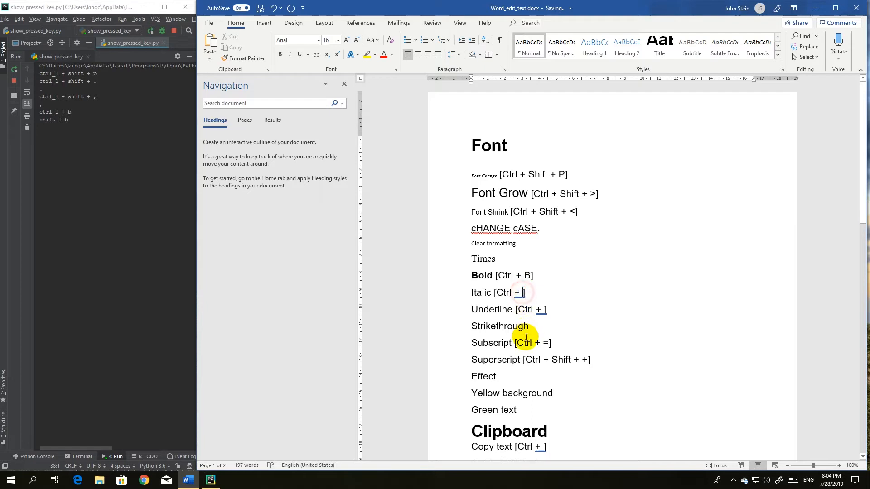
type("I")
left_click(543, 313)
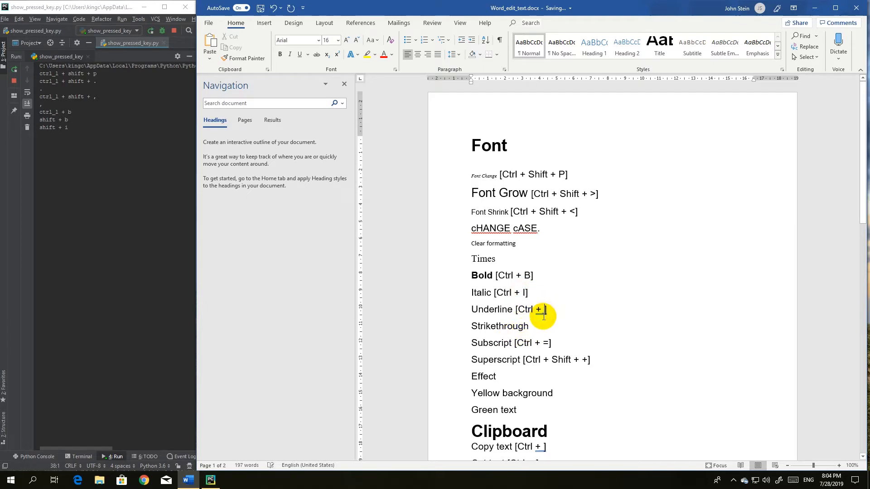
type("U")
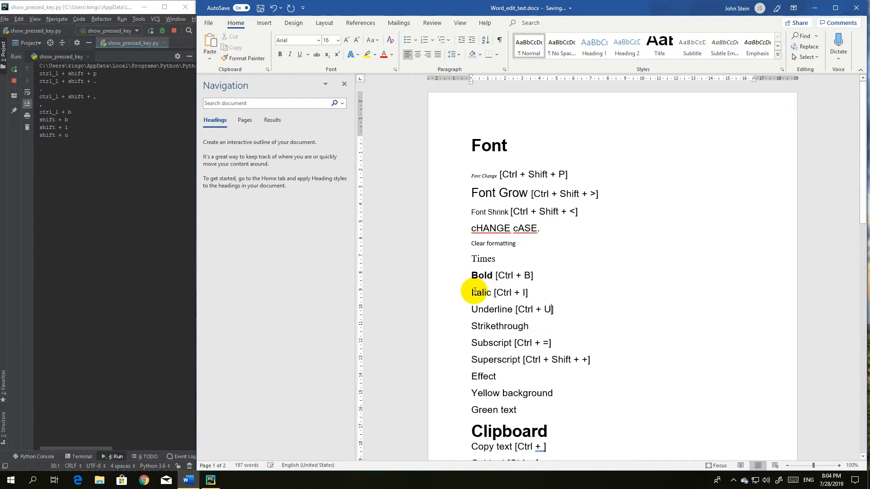
- Italicize the word "Italic" and underline the word "Underline" on their lines in the Font section
double_click(479, 292)
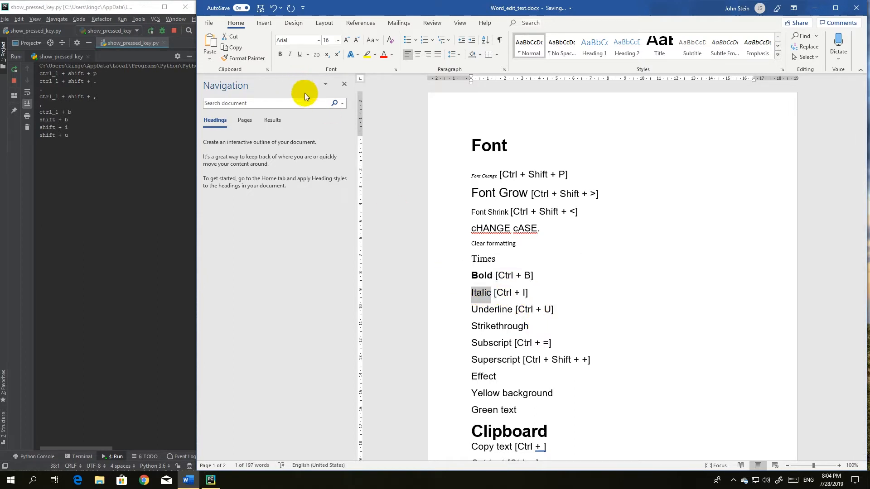
key("ctrl+i")
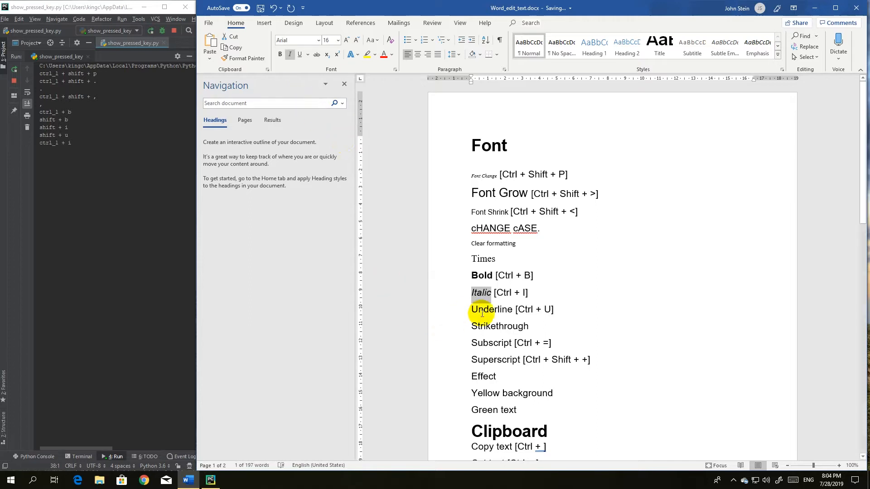
left_click_drag(514, 310, 472, 312)
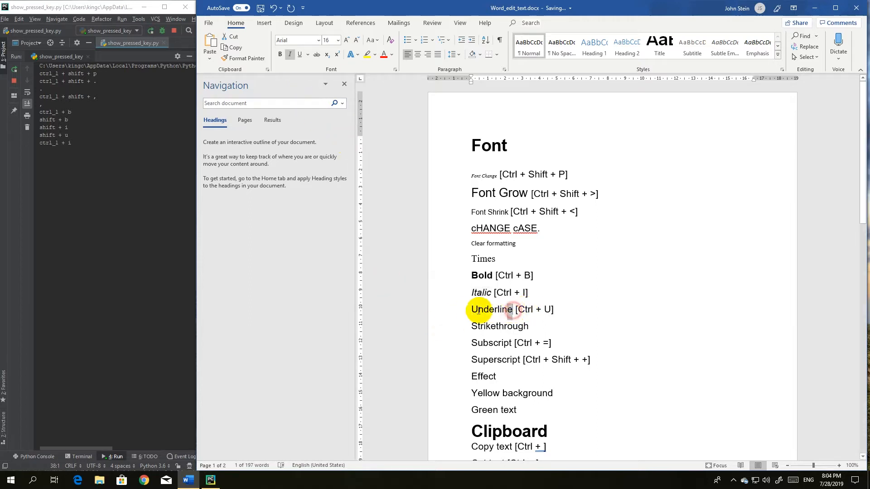
key("ctrl+u")
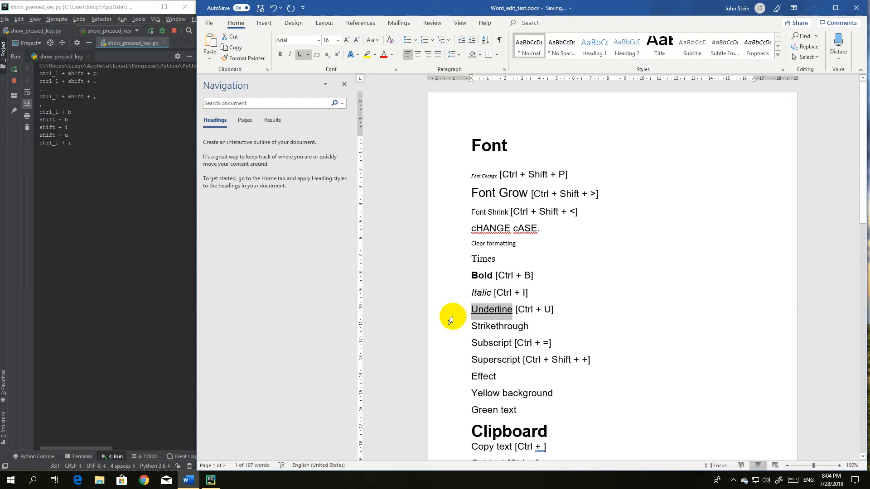
- Give the word "Underline" a dotted underline and set the underline colour to gold from the theme colours
left_click(308, 54)
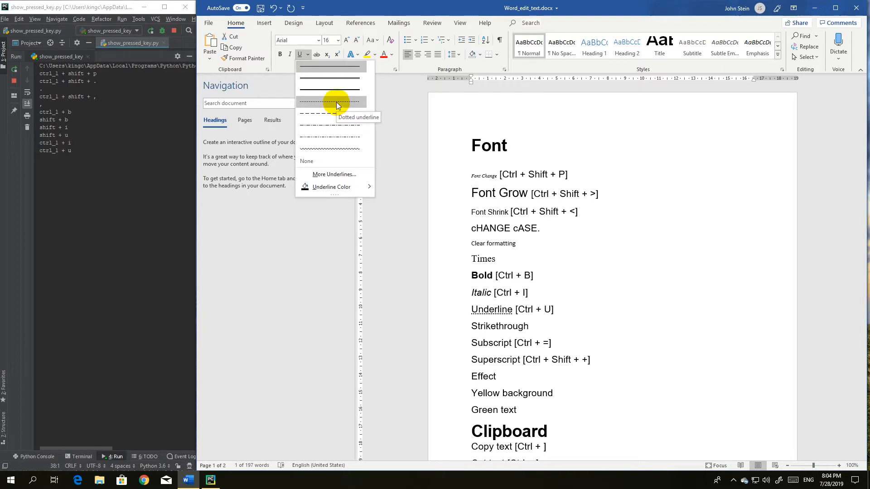
left_click(337, 104)
left_click(307, 56)
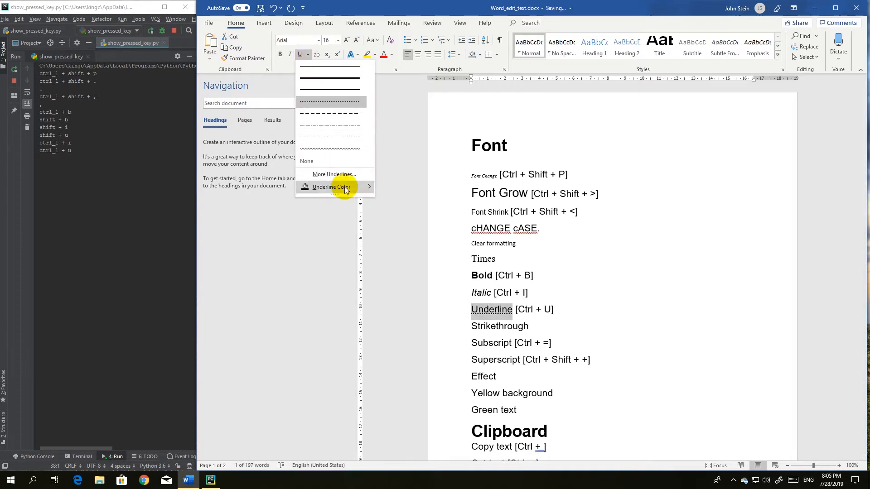
mouse_move(342, 190)
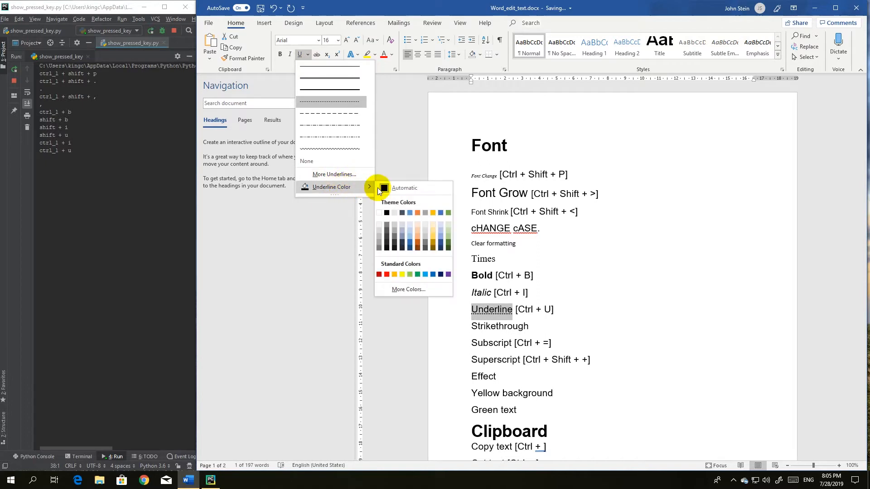
left_click(434, 211)
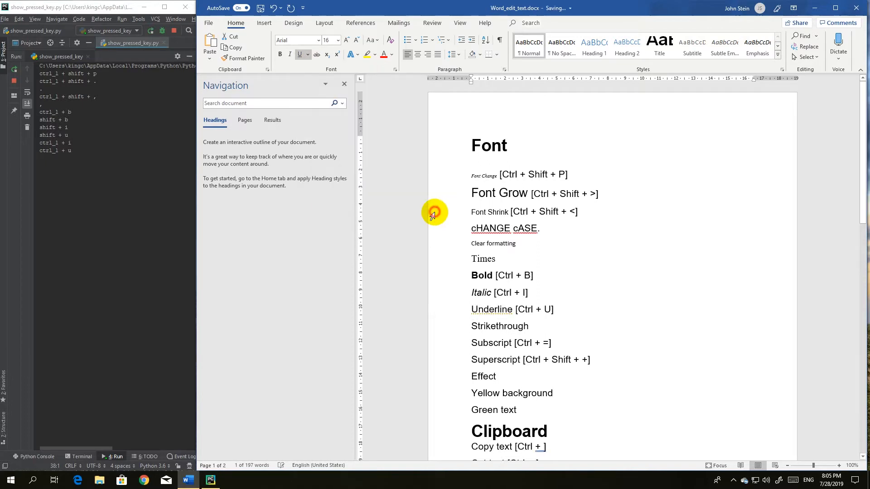
left_click(554, 310)
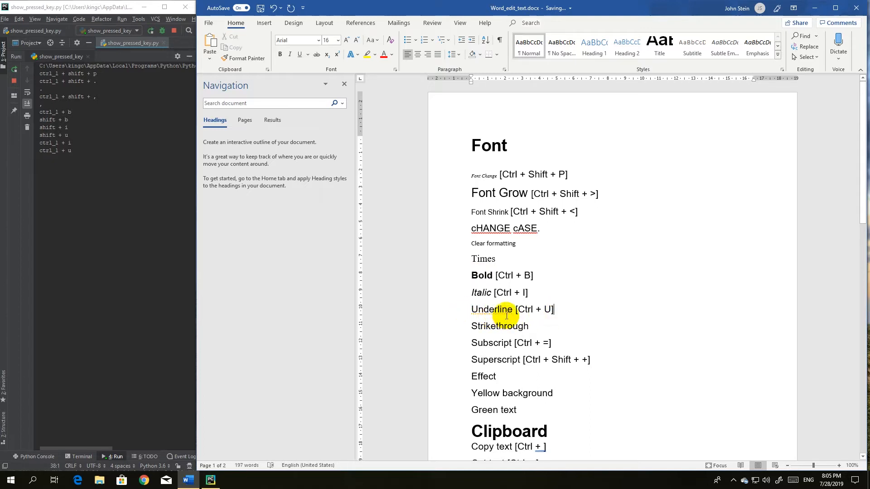
- Strike through the word "Strikethrough" and make "[Ctrl + =]" on the Subscript line subscript
scroll(503, 317, "down", 1)
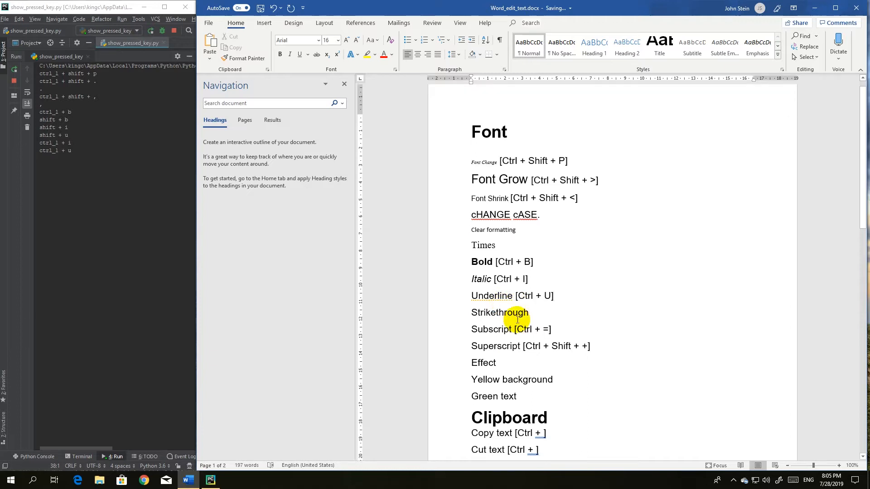
left_click_drag(534, 304, 459, 310)
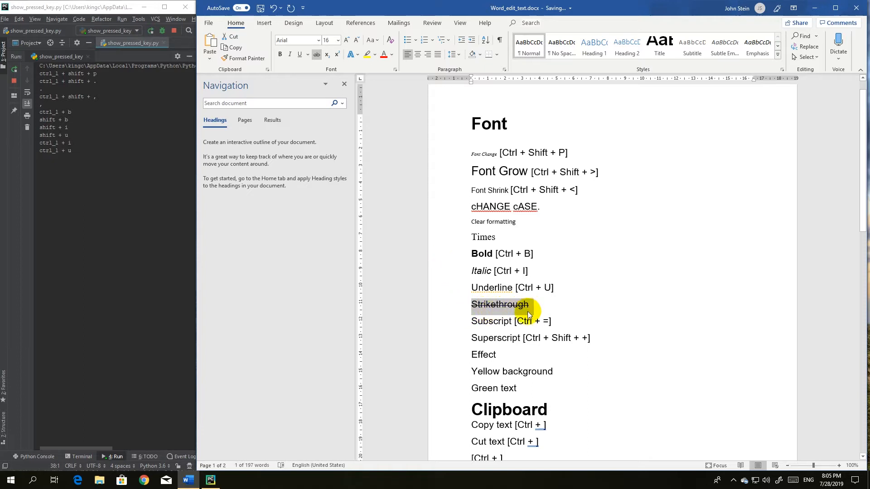
left_click_drag(556, 323, 518, 320)
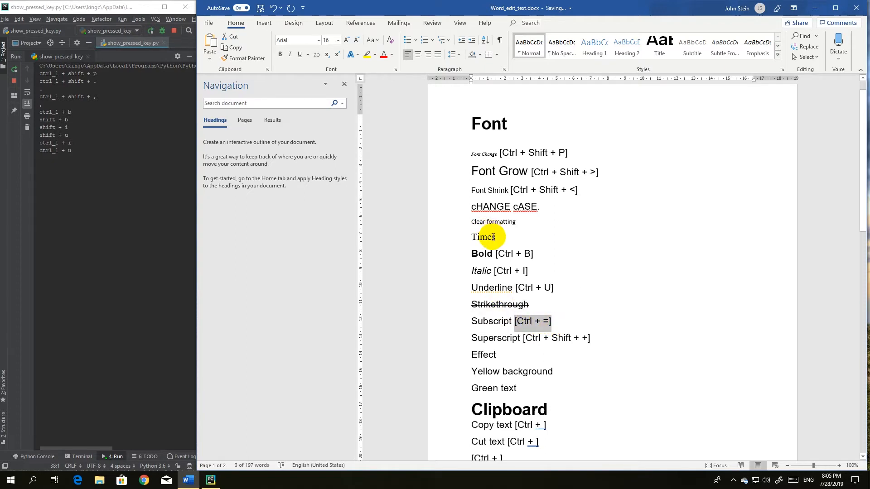
key("ctrl+equal")
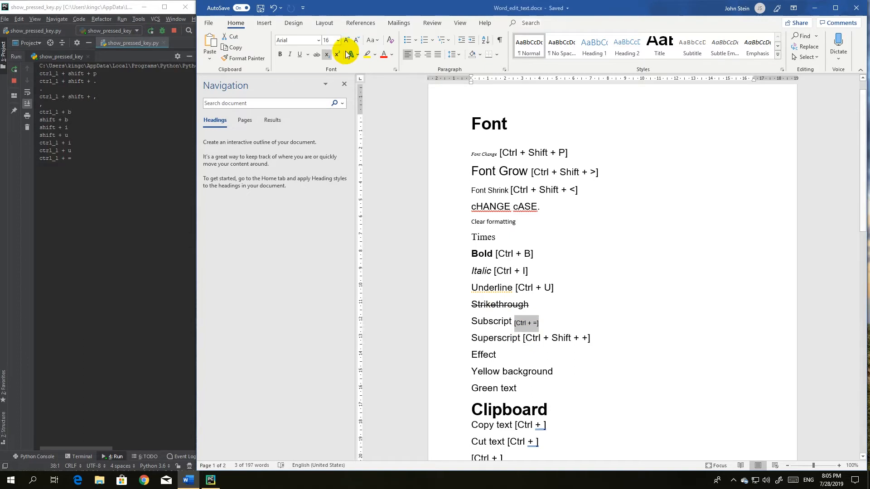
left_click(571, 311)
- Try subscript and superscript formatting in turn on "[Ctrl + Shift + +]" on the Superscript line, removing each
left_click_drag(591, 339, 527, 335)
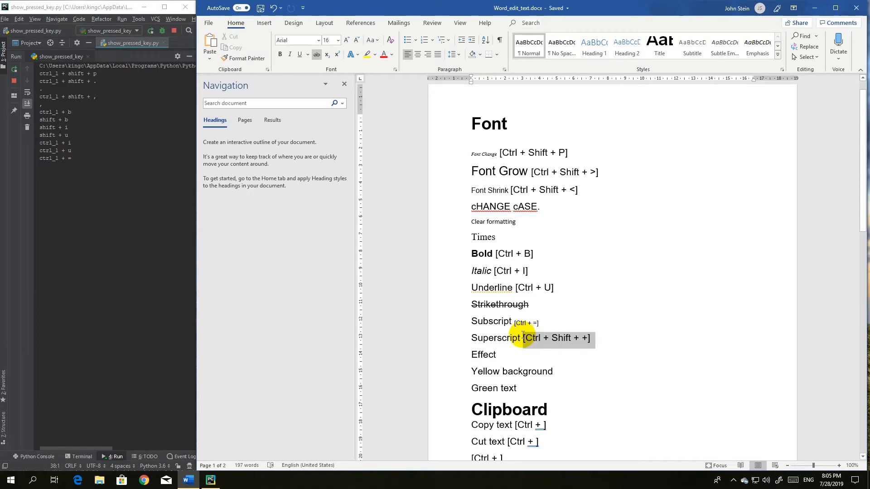
key("ctrl+equal")
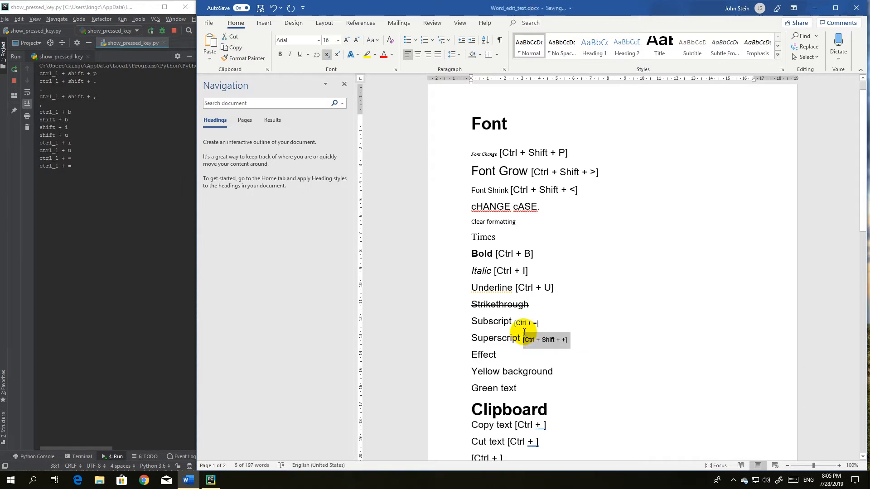
key("ctrl+equal")
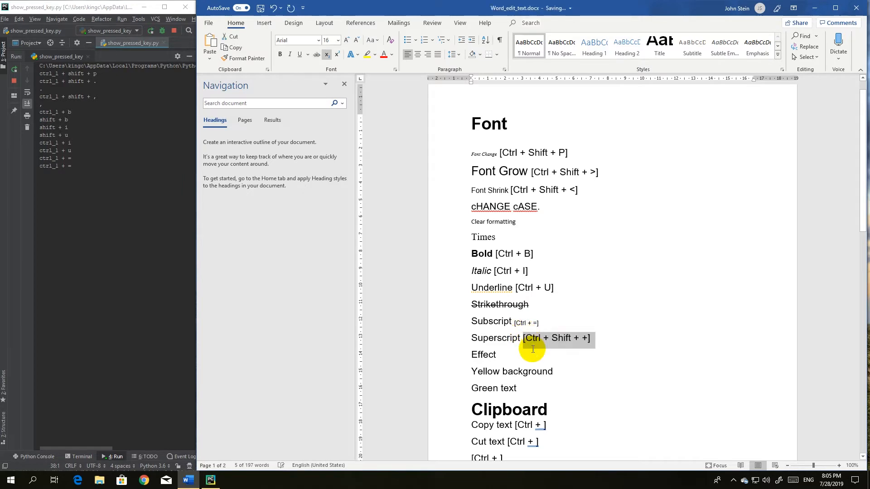
key("ctrl+shift+equal")
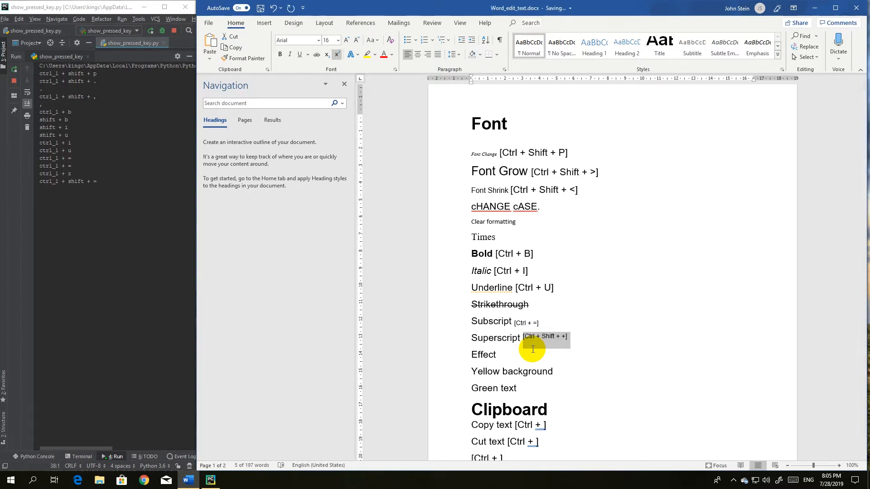
left_click(336, 55)
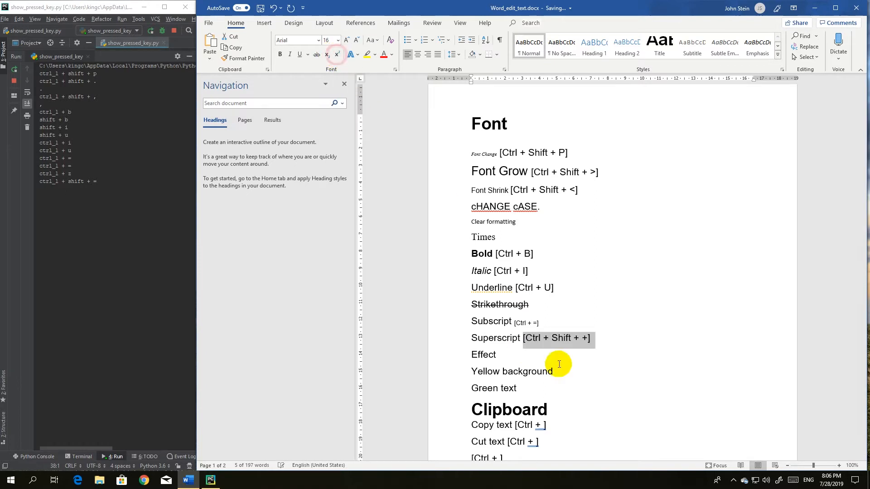
- Toggle the subscript formatting of "[Ctrl + =]" on the Subscript line off and back on
left_click_drag(548, 325, 518, 321)
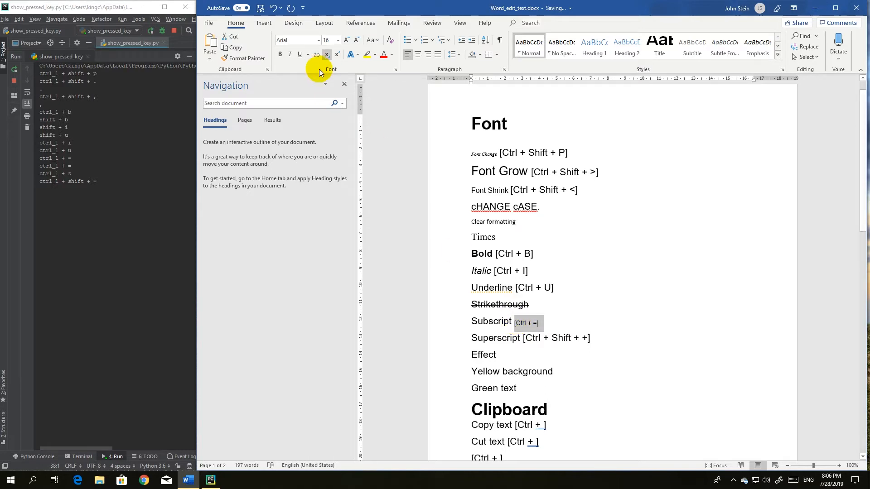
left_click(328, 56)
left_click(328, 55)
- Make "[Ctrl + Shift + +]" on the Superscript line superscript
left_click_drag(592, 338, 522, 338)
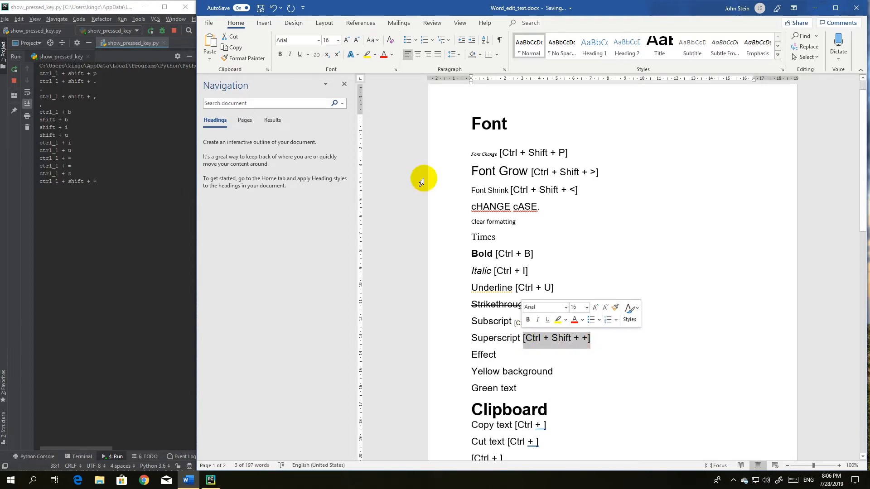
left_click(337, 55)
left_click(556, 350)
- Apply the blue preset text effect with a shadow to the word "Effect"
left_click_drag(503, 354, 469, 353)
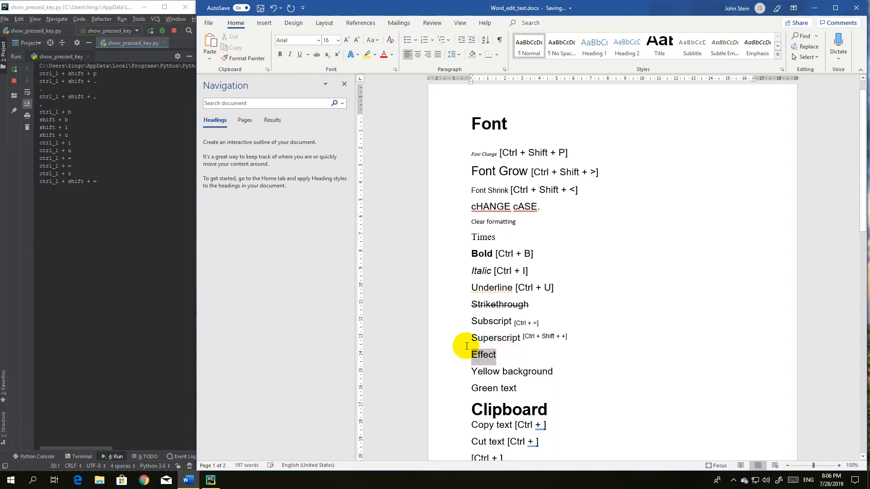
left_click(358, 56)
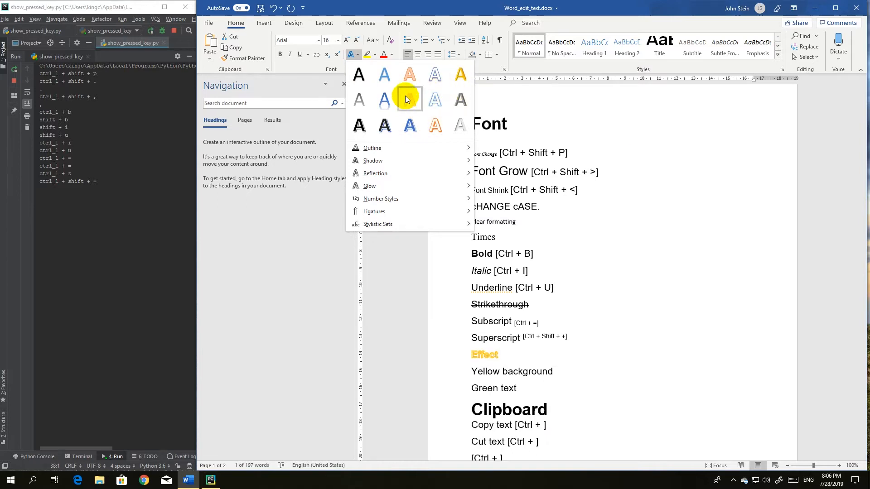
left_click(409, 126)
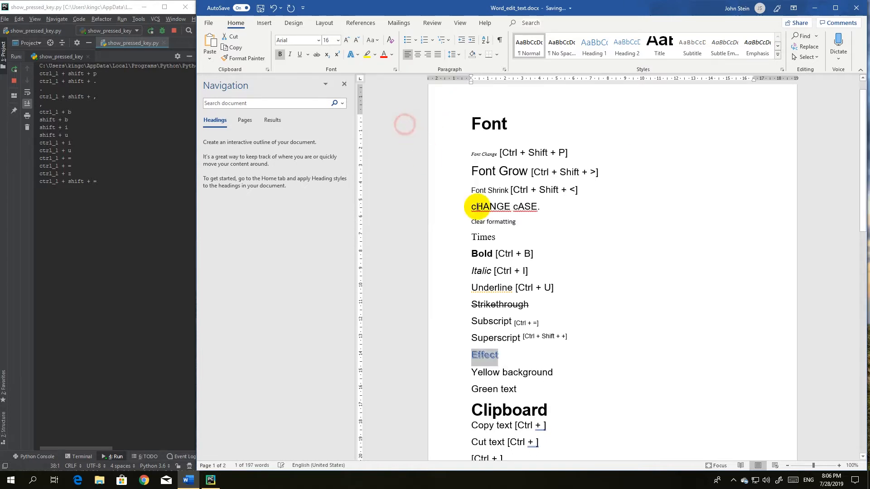
scroll(481, 290, "down", 3)
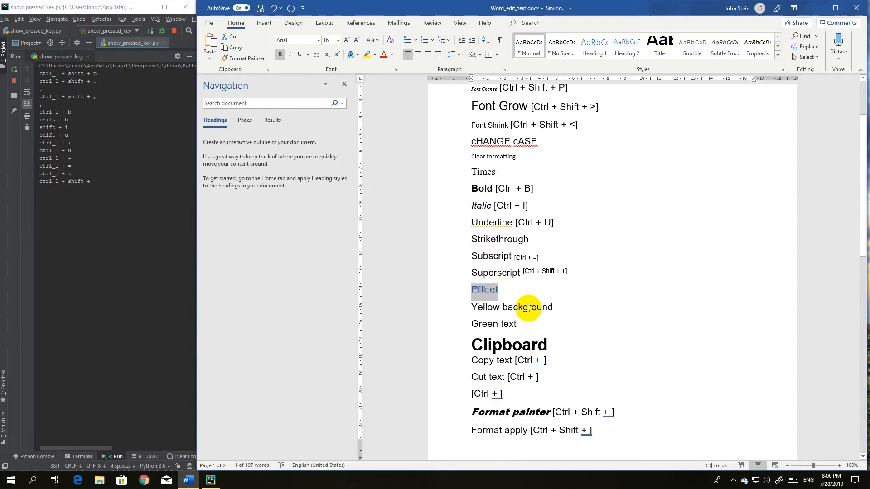
left_click(530, 294)
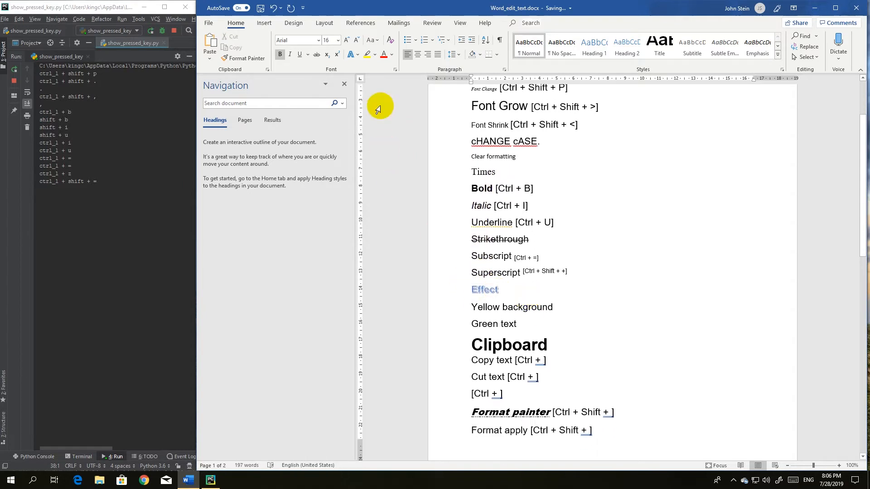
- Apply the first inner shadow preset to the word "Effect"
left_click(358, 54)
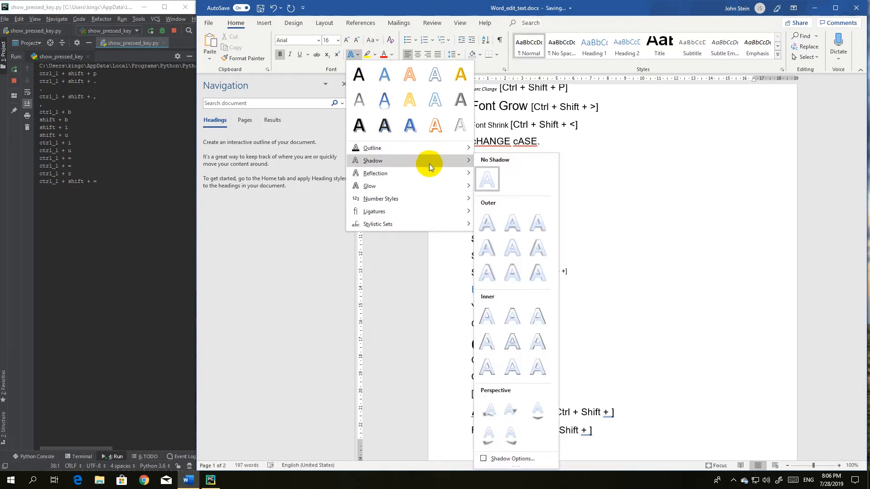
left_click(628, 186)
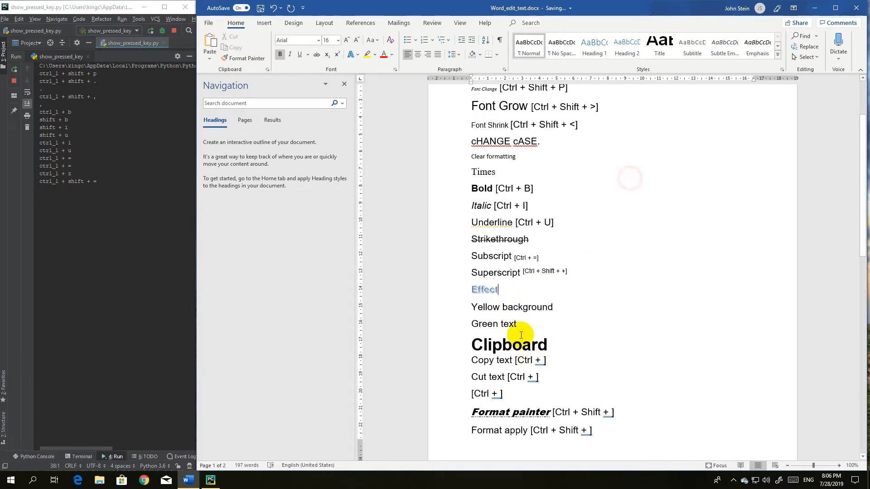
left_click_drag(514, 290, 464, 290)
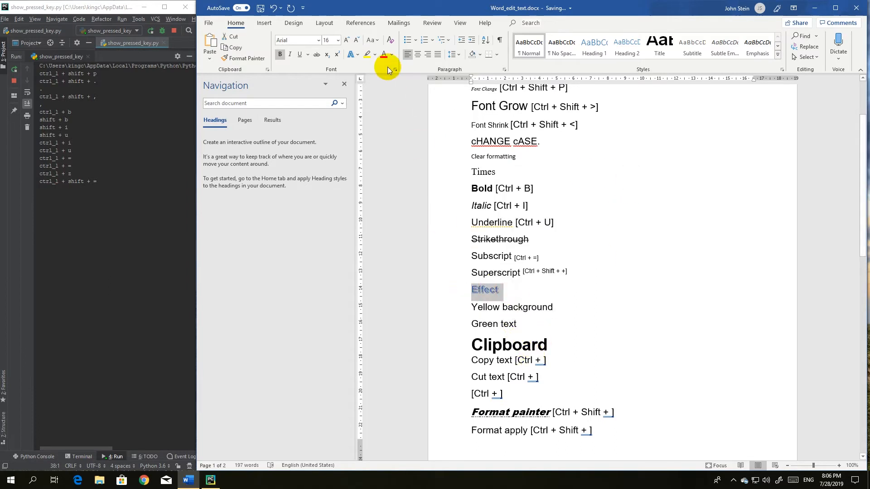
left_click(358, 56)
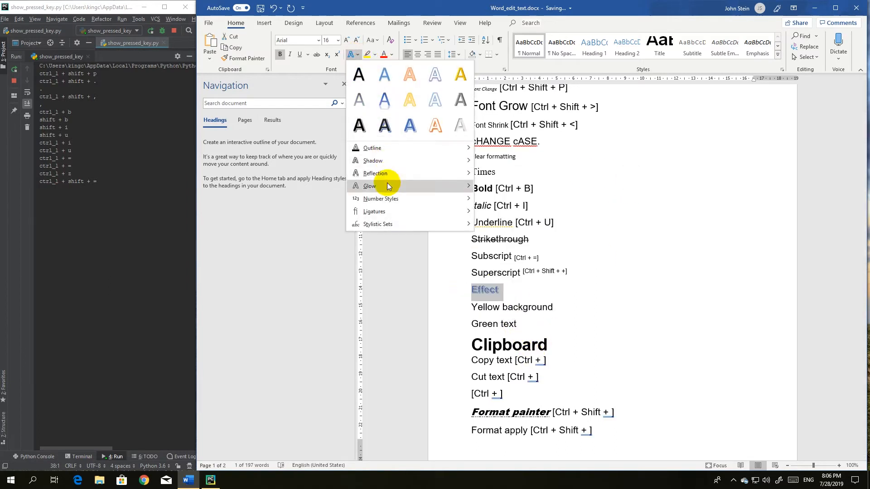
mouse_move(471, 162)
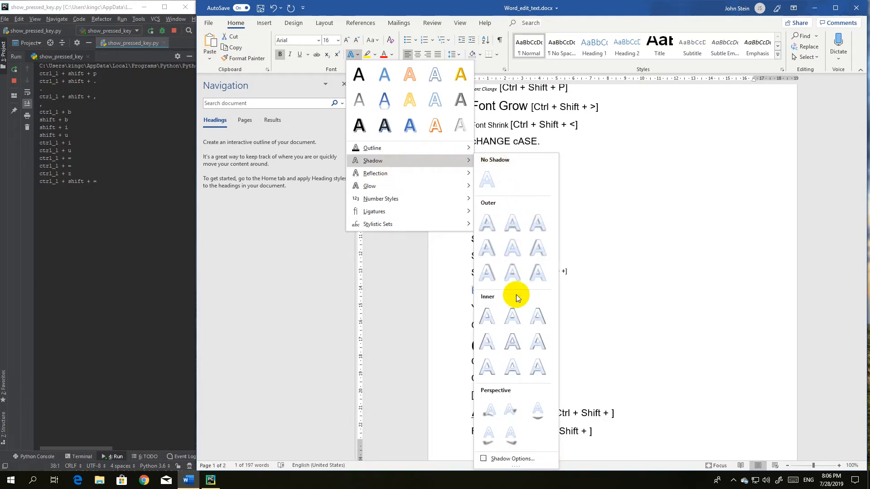
left_click(491, 311)
left_click(585, 290)
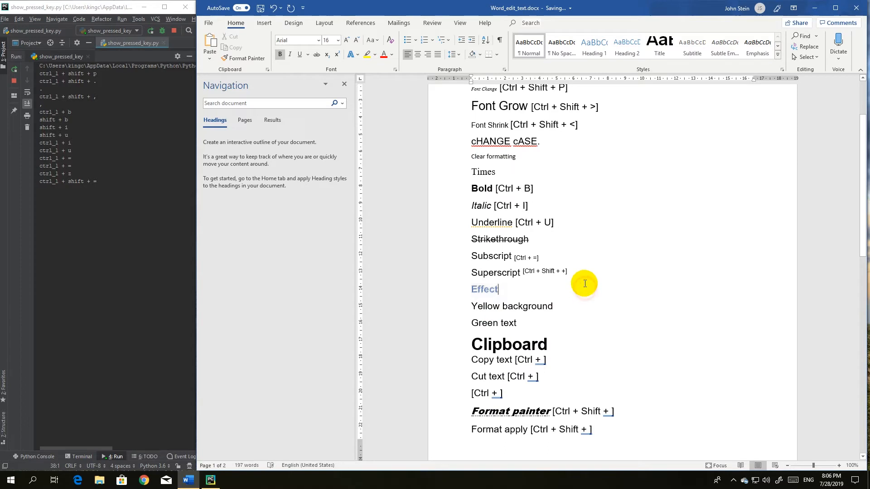
- Highlight "Yellow background" in yellow, and replace that highlight with teal
left_click_drag(560, 307, 477, 307)
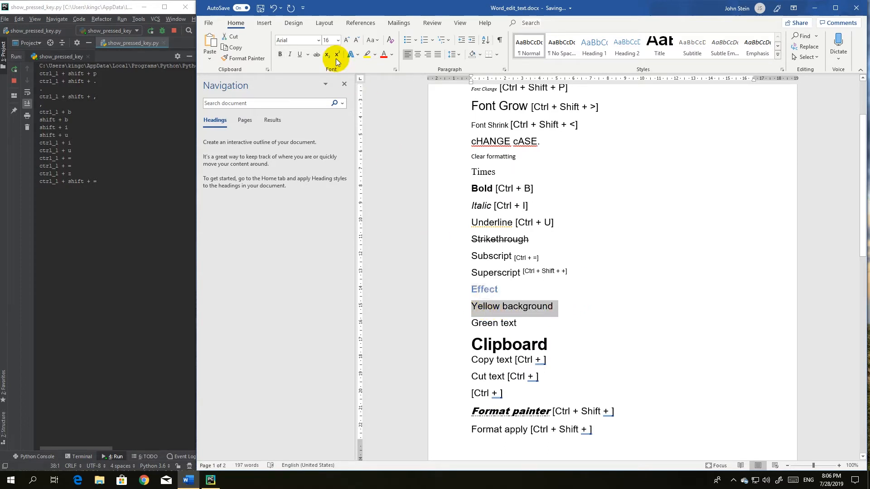
left_click(368, 54)
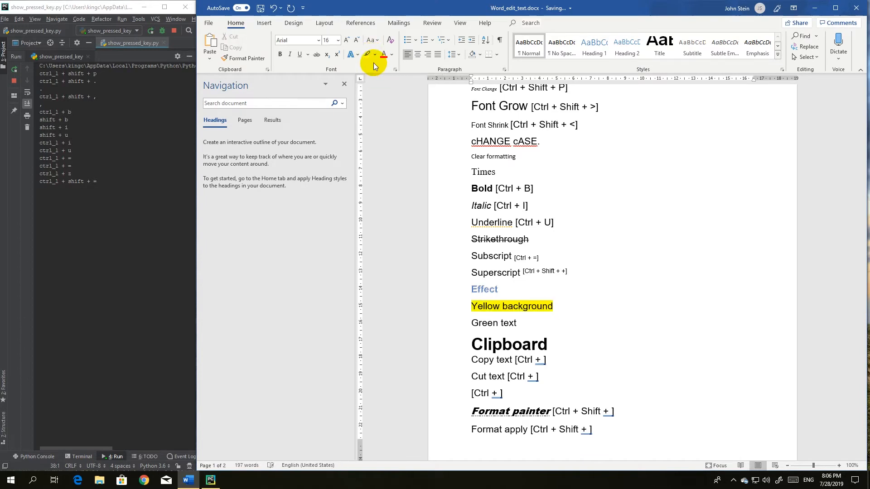
left_click(375, 55)
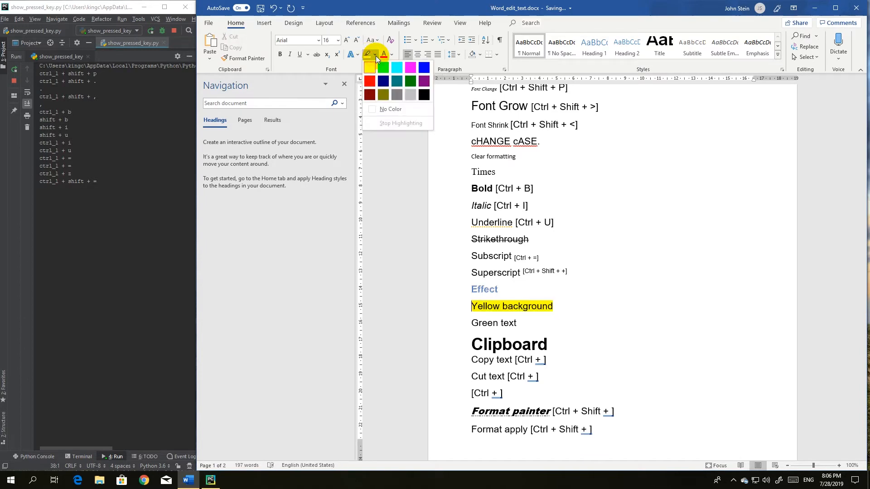
left_click(401, 84)
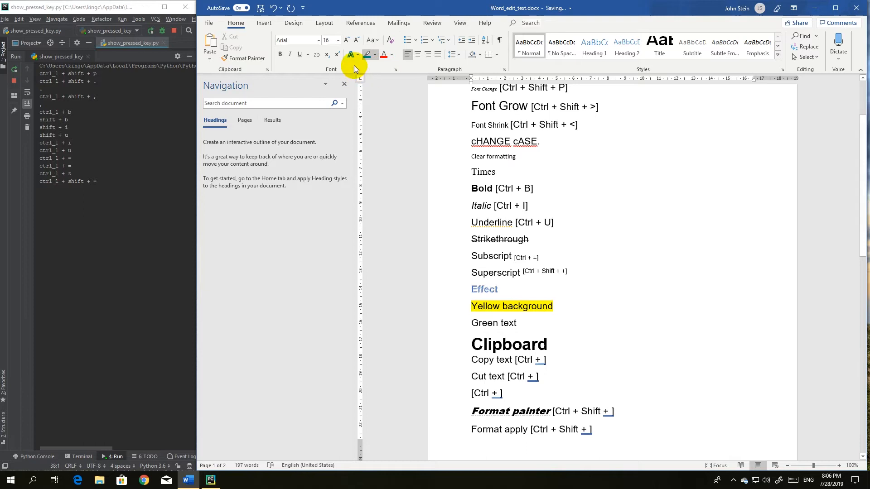
left_click(368, 56)
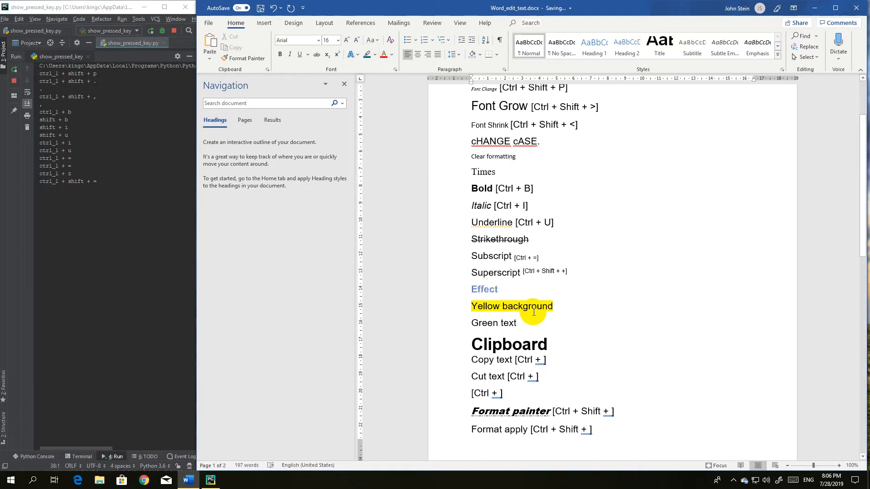
left_click_drag(552, 303, 472, 306)
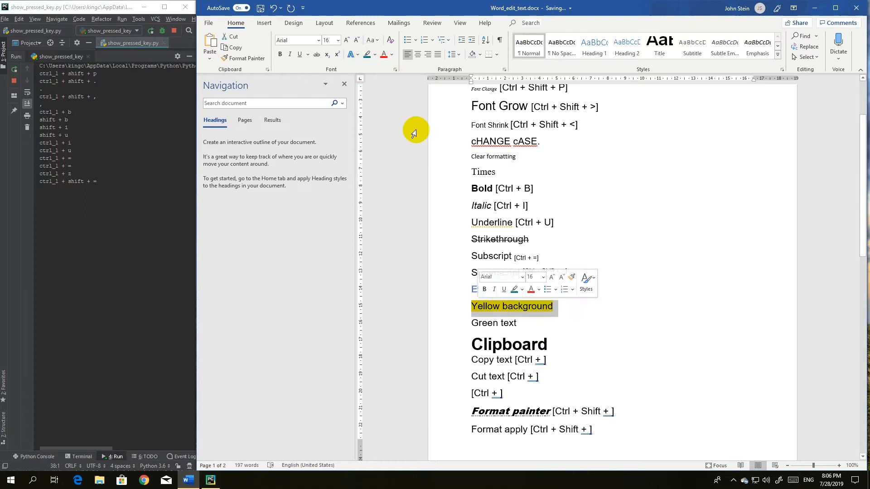
left_click(367, 58)
left_click(583, 265)
- Colour the words "Green text" theme green, and change their font colour to dark orange
left_click_drag(522, 325, 466, 323)
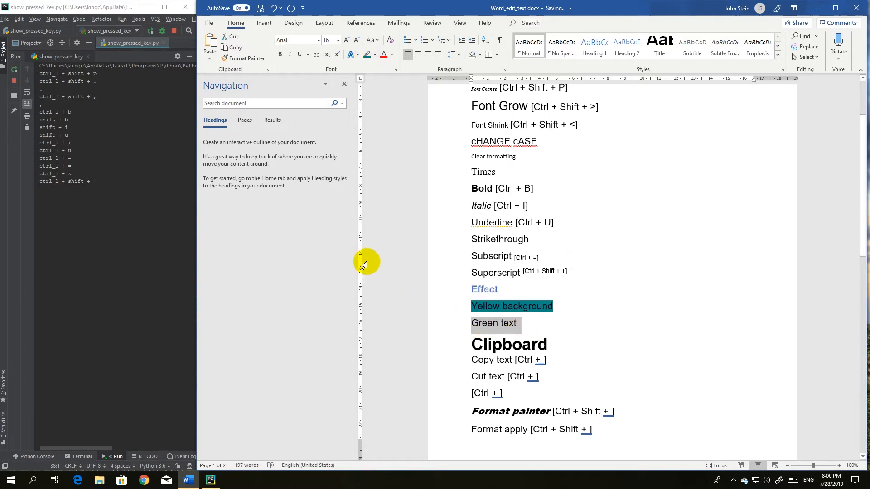
left_click(393, 55)
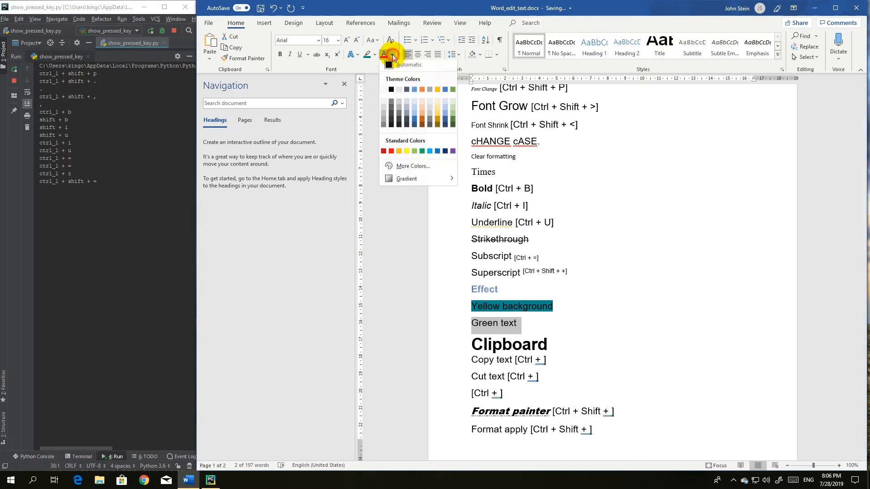
left_click(453, 92)
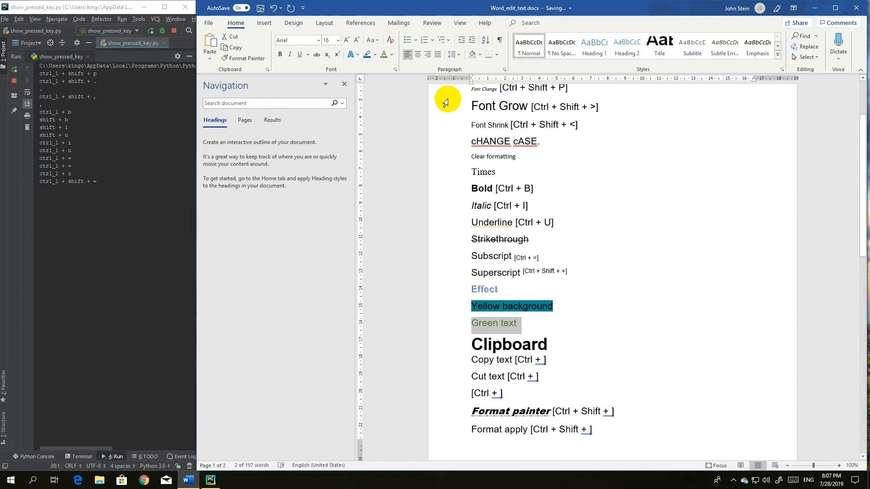
left_click(392, 54)
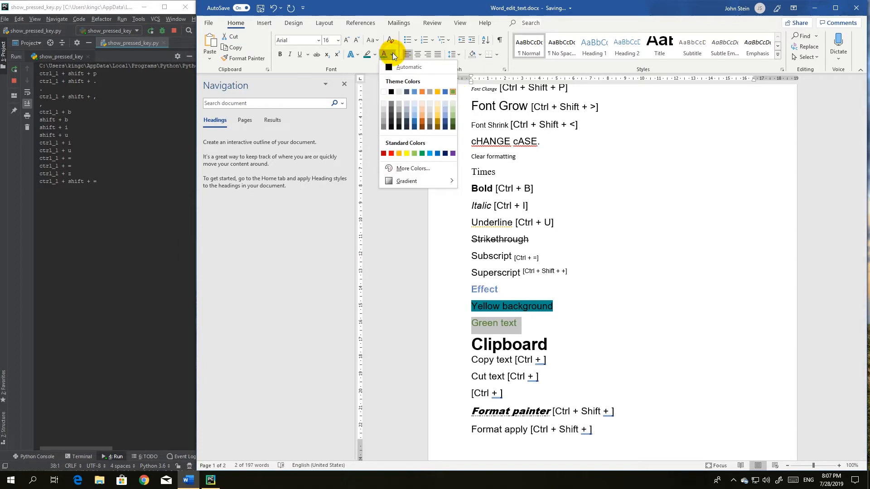
left_click(424, 119)
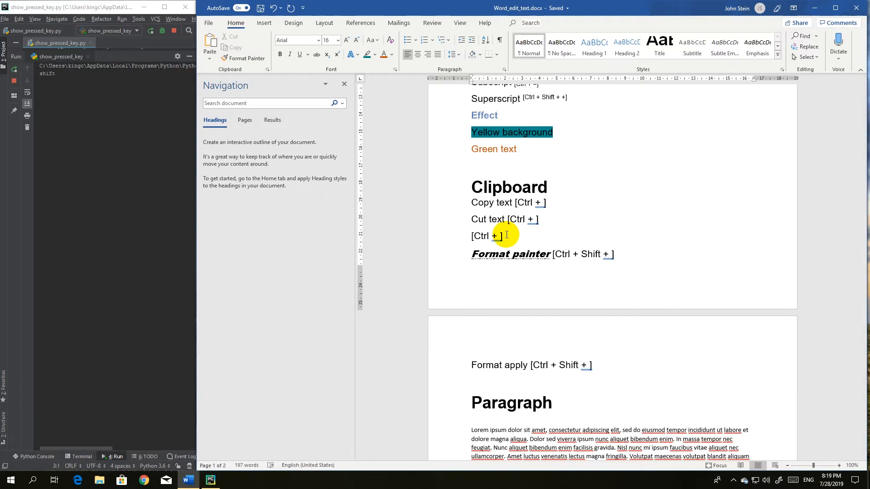
- Complete the bracketed shortcuts under Clipboard with C for copy, X for cut and V on the third line
type("C")
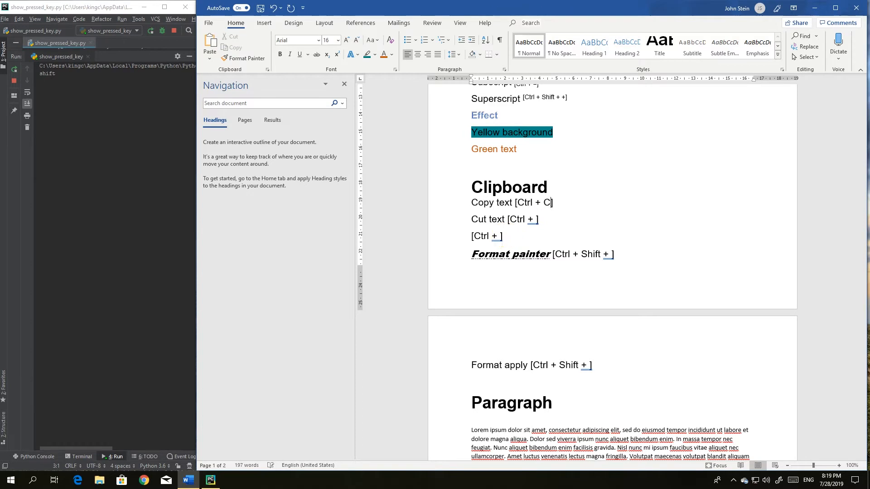
left_click(536, 222)
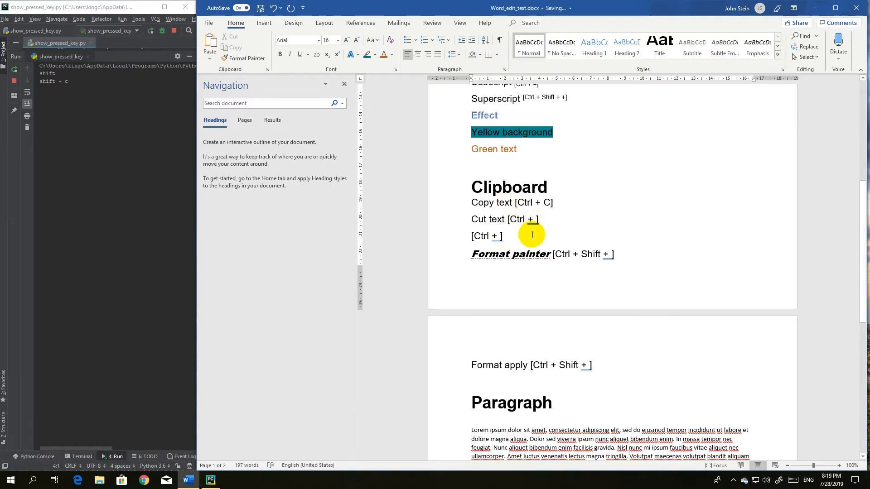
type("X")
left_click(498, 237)
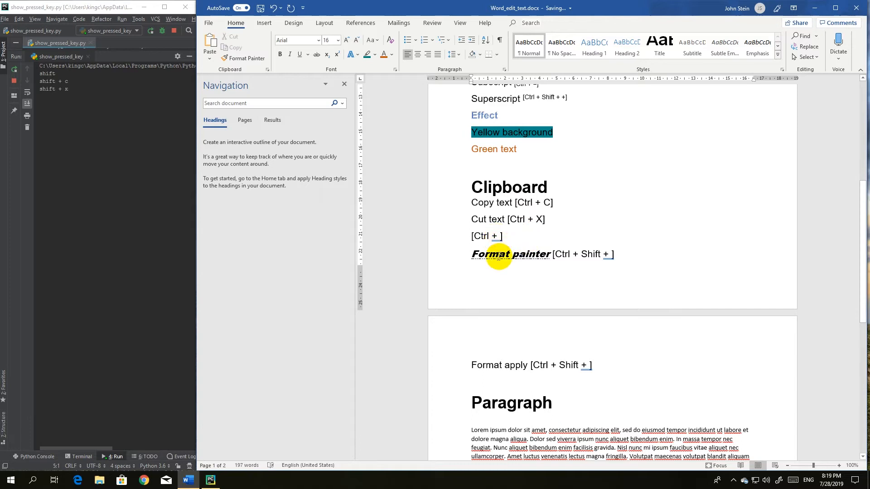
type("V")
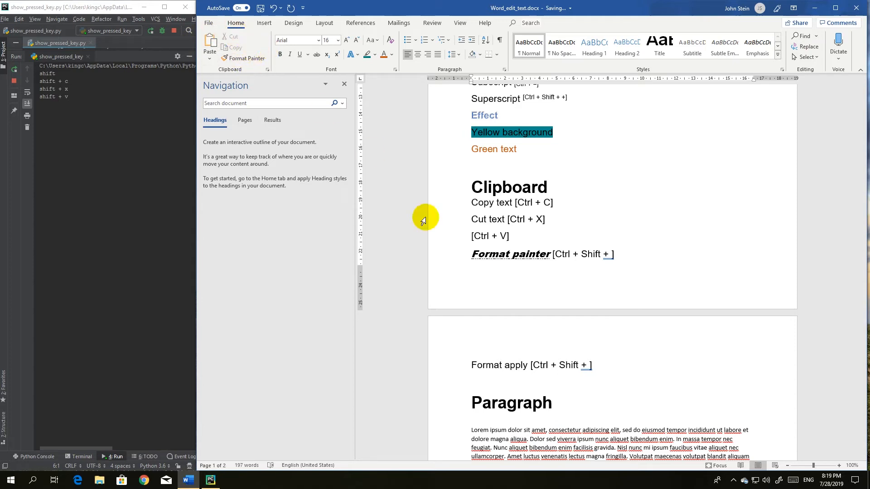
- Copy the words "Copy text", and cut "Cut text" and paste it back in place before "[Ctrl + X]"
left_click_drag(515, 203, 474, 202)
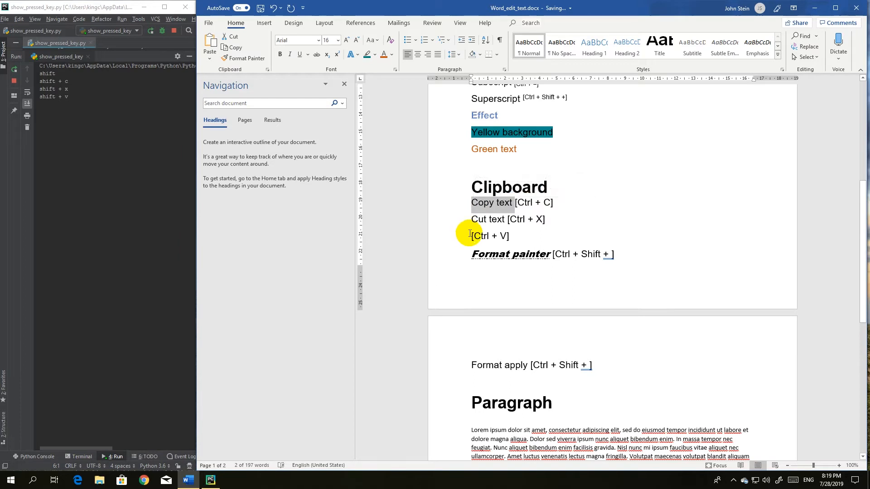
key("ctrl+c")
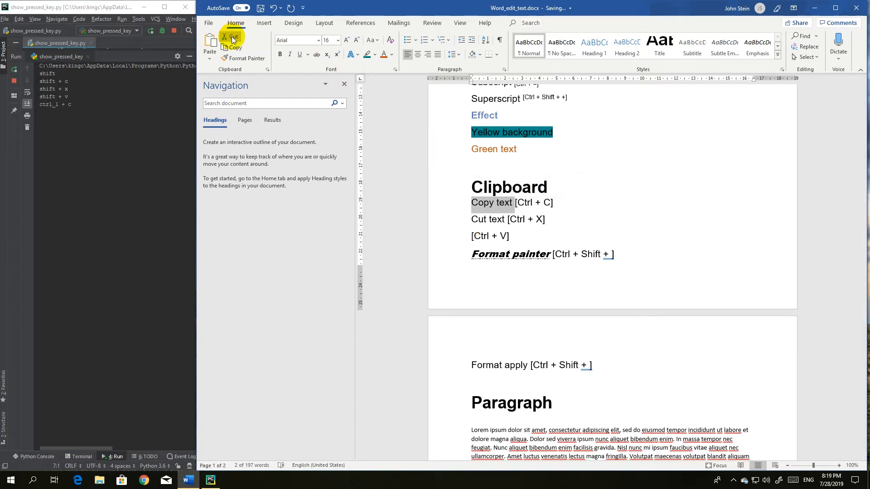
left_click(489, 220)
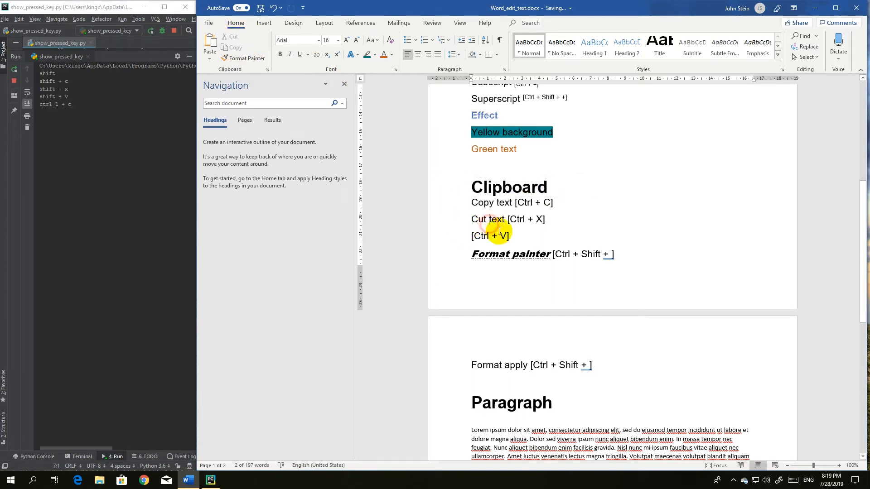
left_click_drag(505, 219, 470, 229)
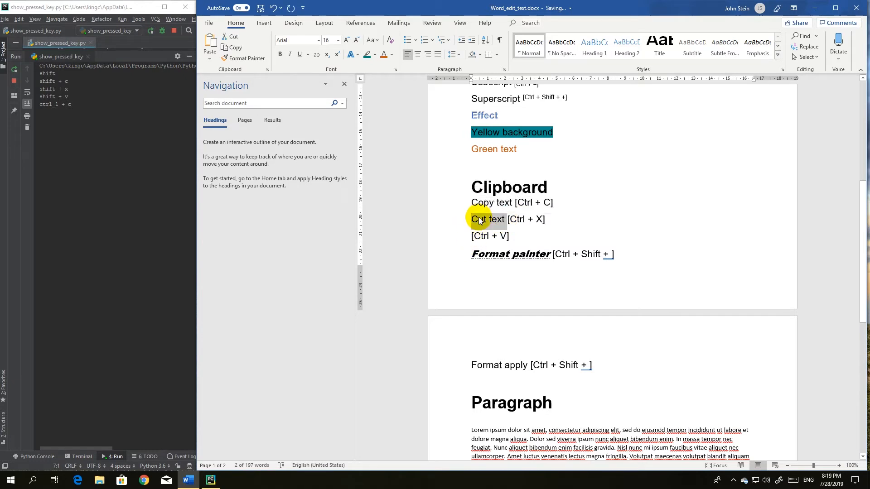
key("ctrl+x")
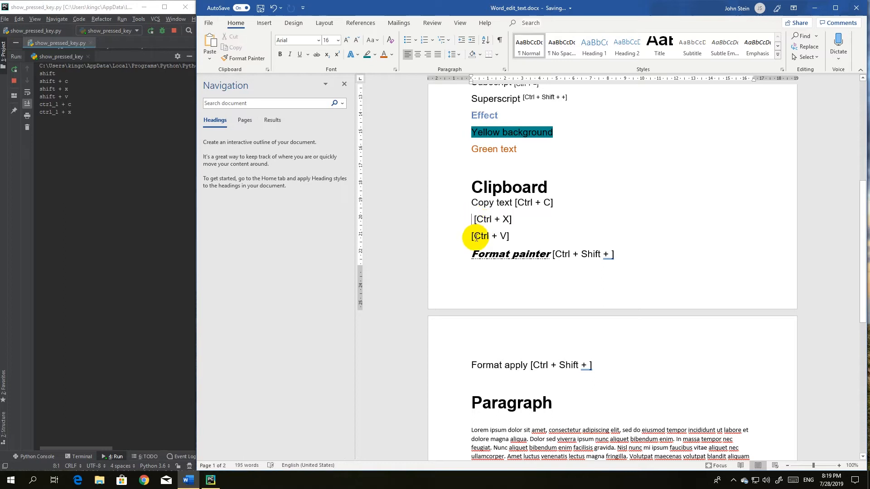
key("ctrl+v")
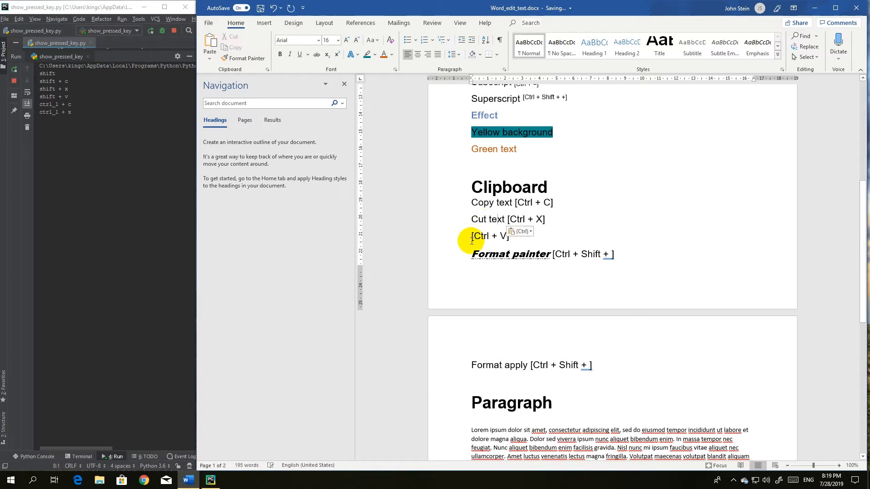
- Copy "Copy text" from the first Clipboard line and paste it before "[Ctrl + V]"
left_click_drag(512, 203, 474, 203)
key("ctrl+c")
left_click(470, 236)
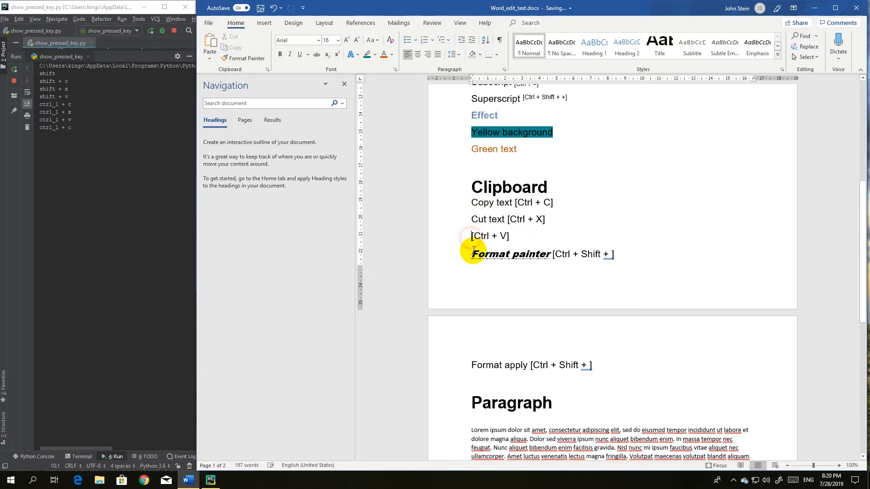
key("ctrl+v")
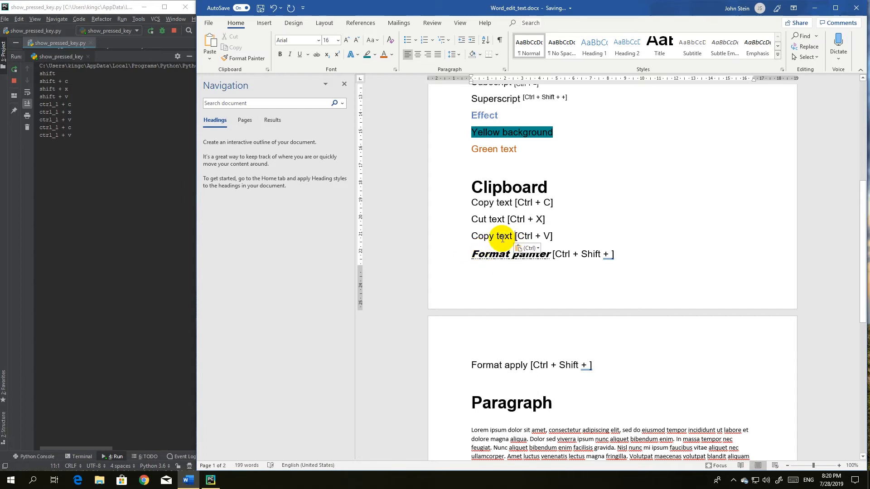
- Copy "Copy text" from the first Clipboard line again and paste a second instance, after a space, before "[Ctrl + V]"
left_click_drag(513, 202, 471, 202)
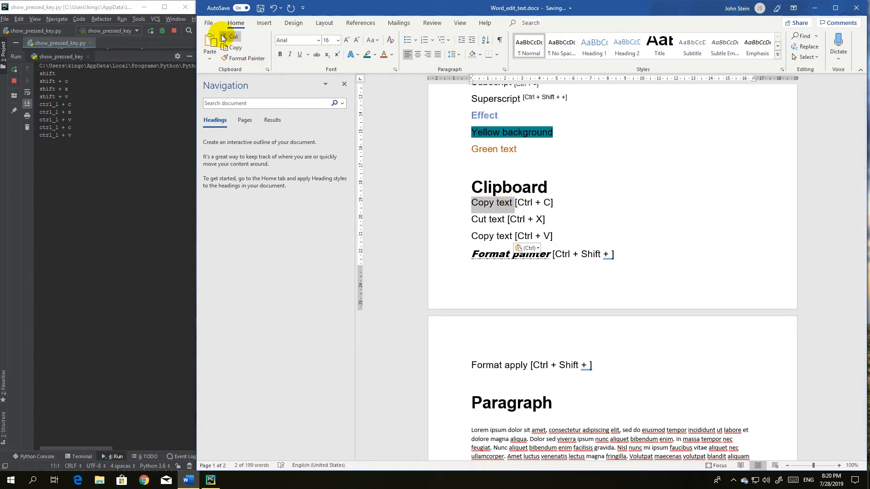
left_click(243, 45)
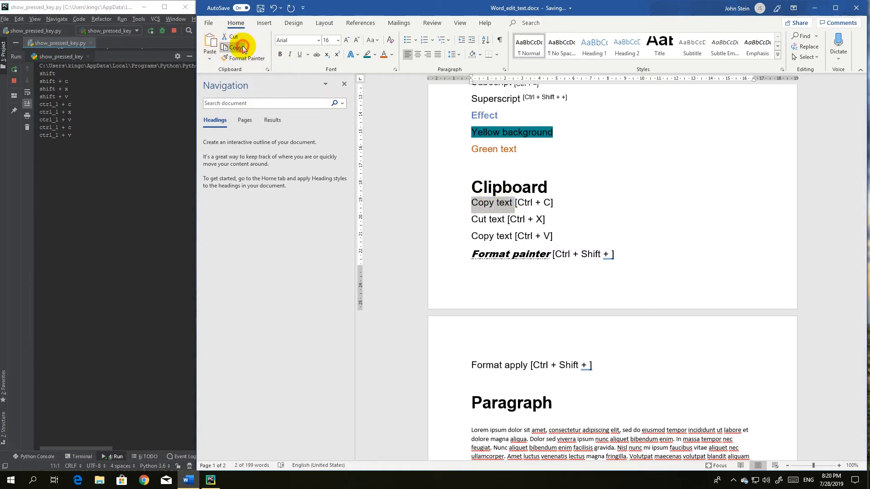
left_click(514, 235)
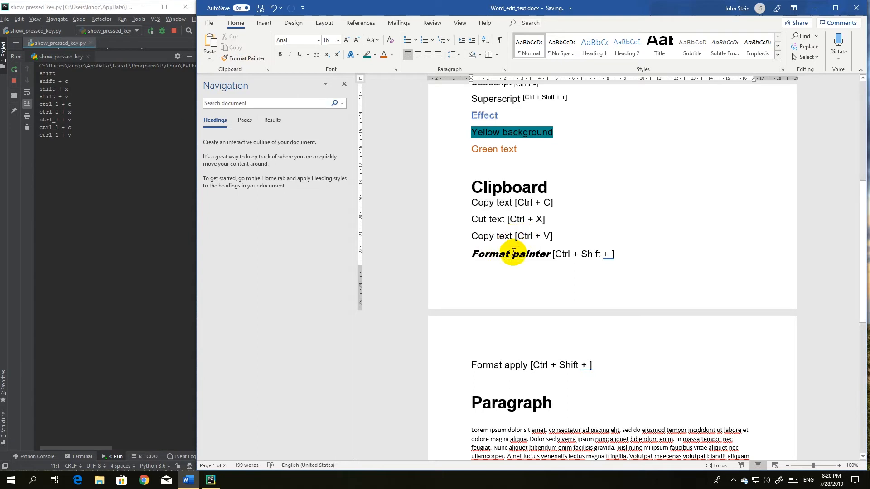
key("ctrl+v")
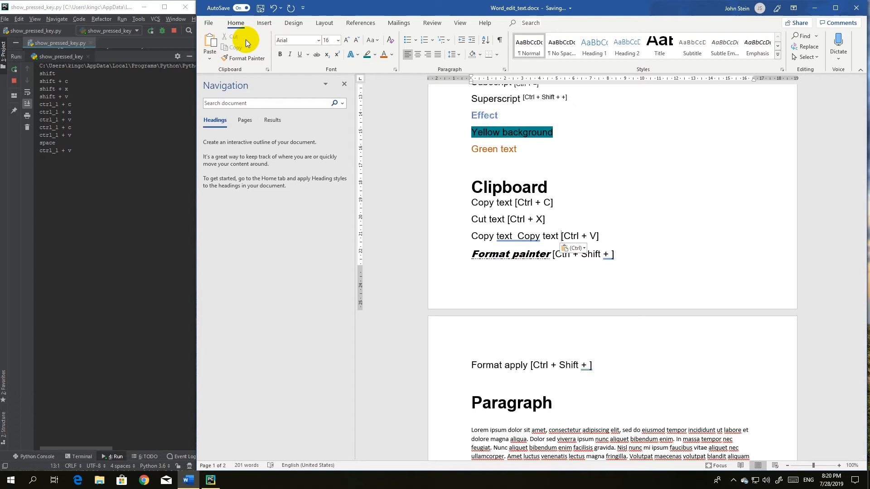
- Preview the paste options, including Picture, on the second "Copy text" in the third Clipboard line without pasting anything
left_click(553, 235)
left_click_drag(550, 235, 516, 236)
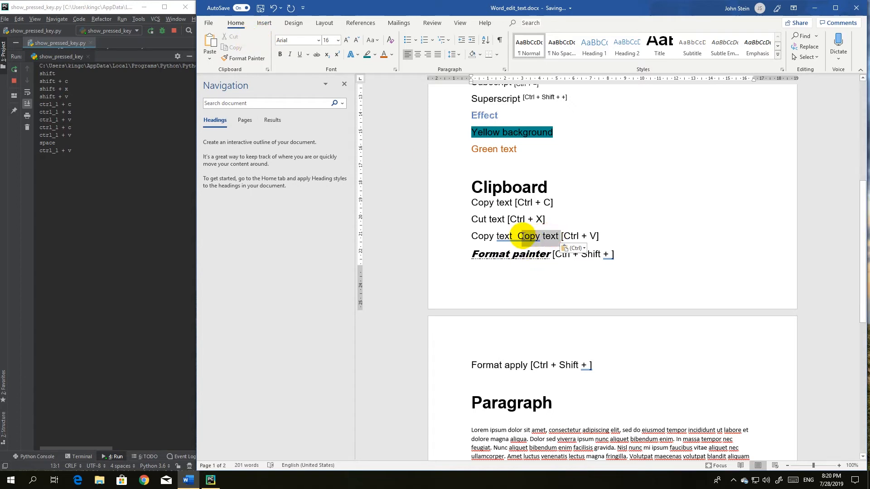
left_click(210, 57)
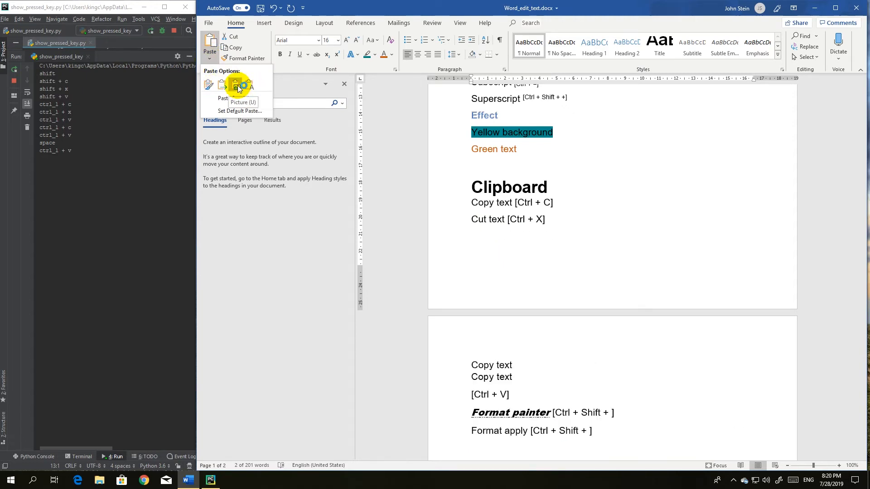
left_click(572, 220)
scroll(566, 216, "down", 1)
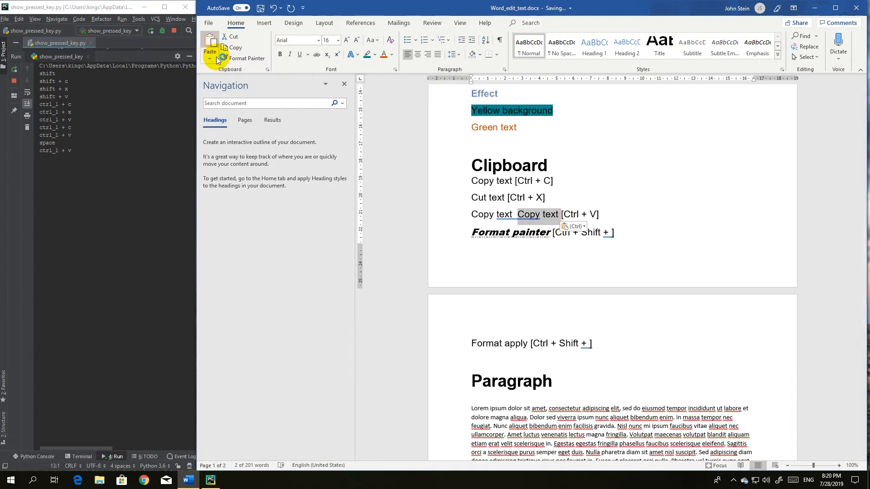
- Complete the bracketed shortcuts with C on the "Format painter" line and V on the "Format apply" line
left_click(521, 236)
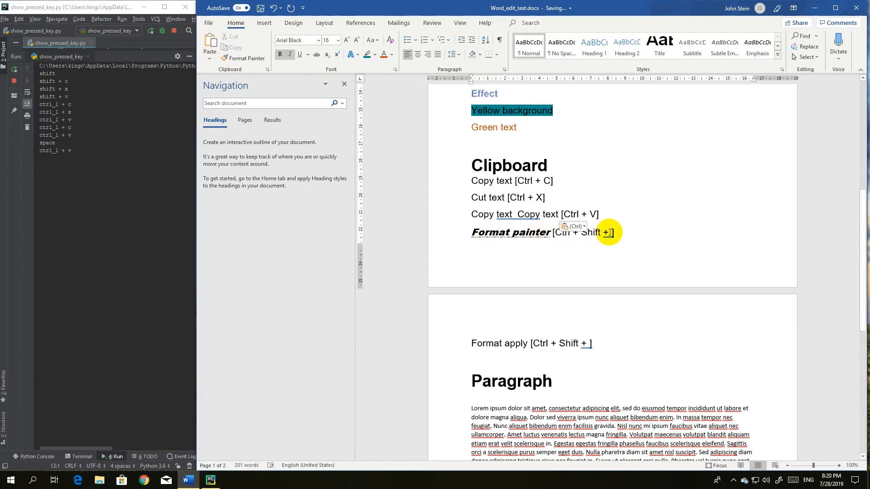
left_click(611, 233)
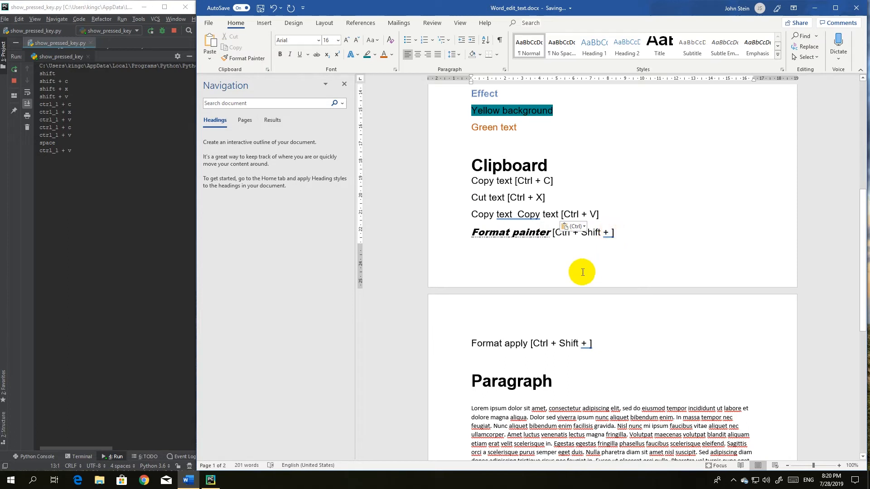
type("C")
left_click(589, 344)
type("V")
- Apply the orange font color to the words "Format painter" under Clipboard
left_click_drag(552, 232, 474, 232)
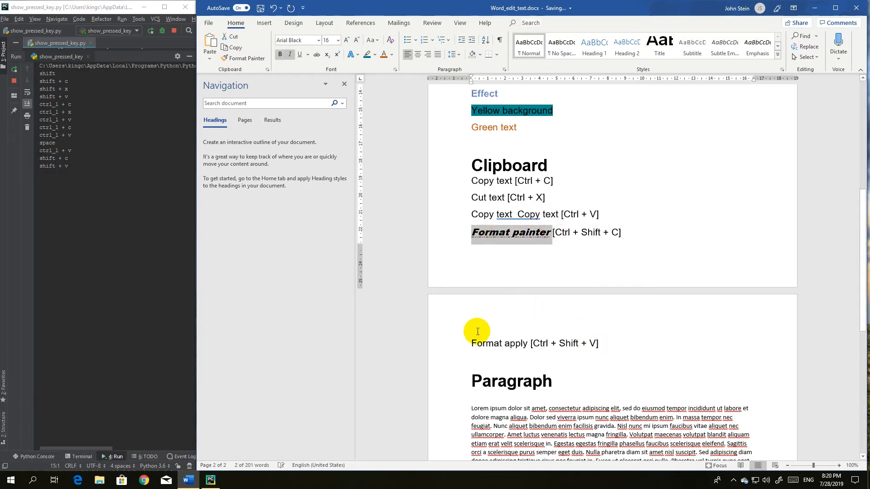
left_click(384, 53)
left_click(528, 245)
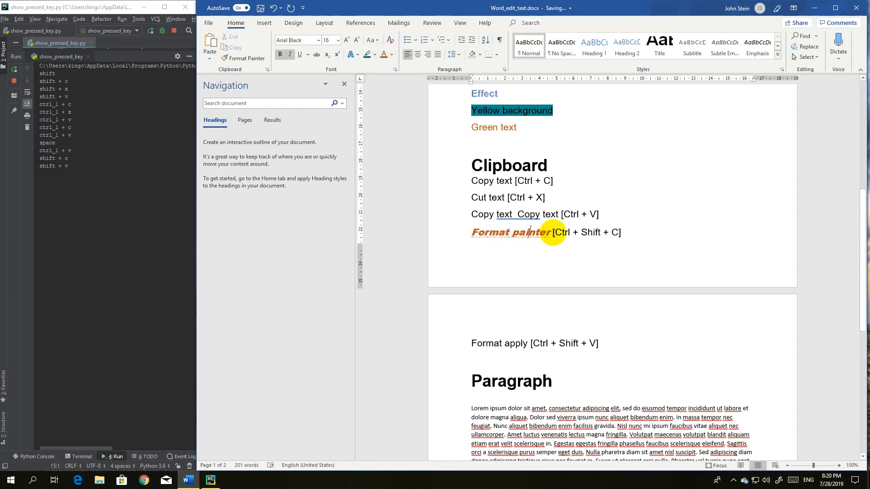
- Copy the formatting of the words "Format painter" and apply it to the words "Format apply"
left_click_drag(550, 232, 471, 233)
key("ctrl+shift+c")
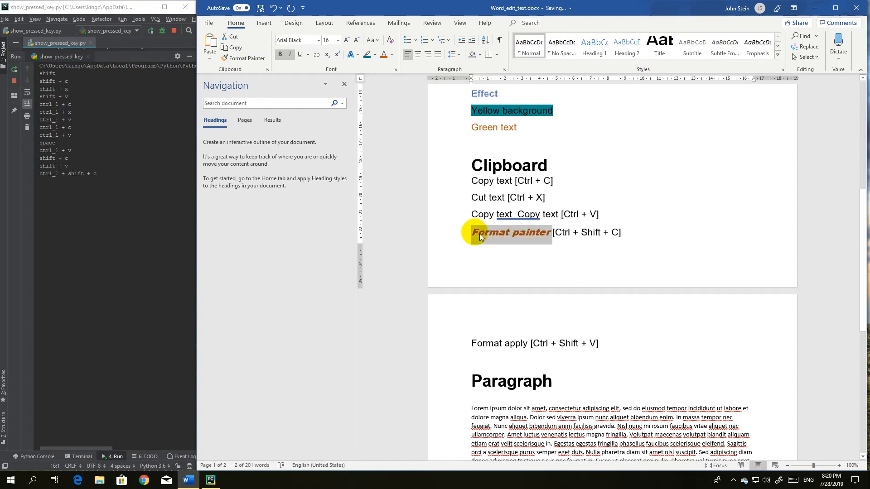
left_click_drag(530, 346, 469, 344)
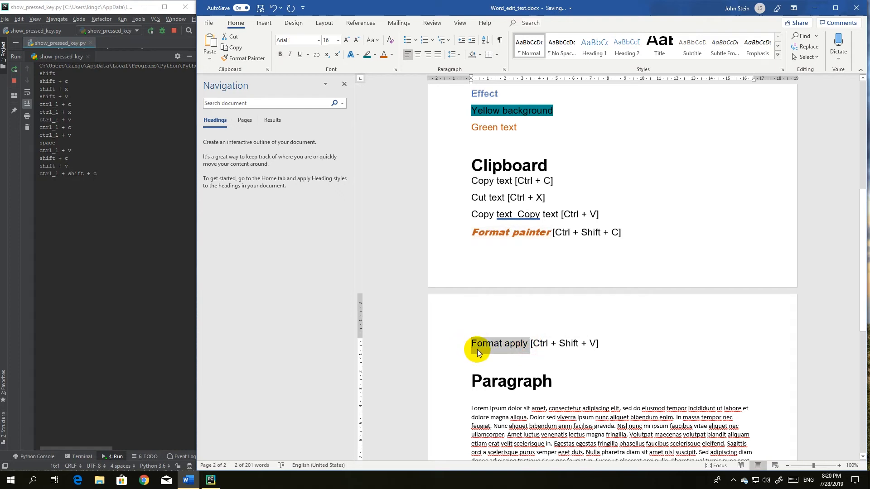
key("ctrl+shift+v")
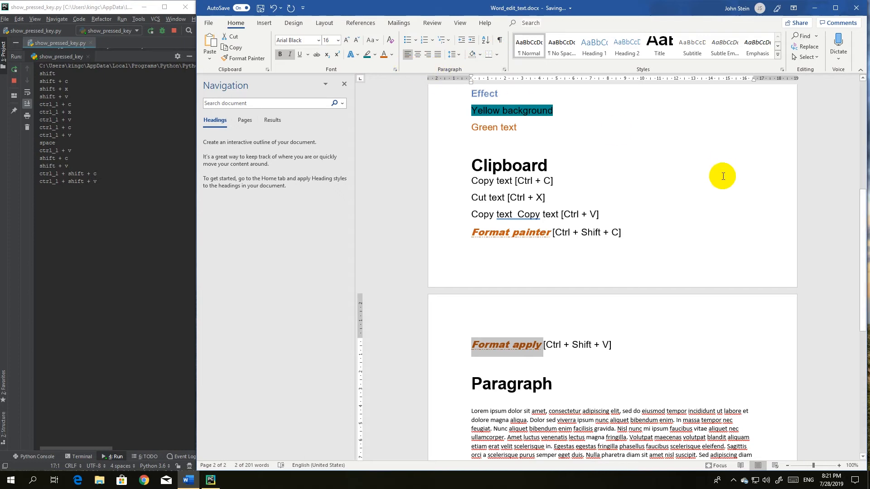
- Try justified, right and centered alignment in turn on the Lorem ipsum paragraph
scroll(653, 188, "down", 3)
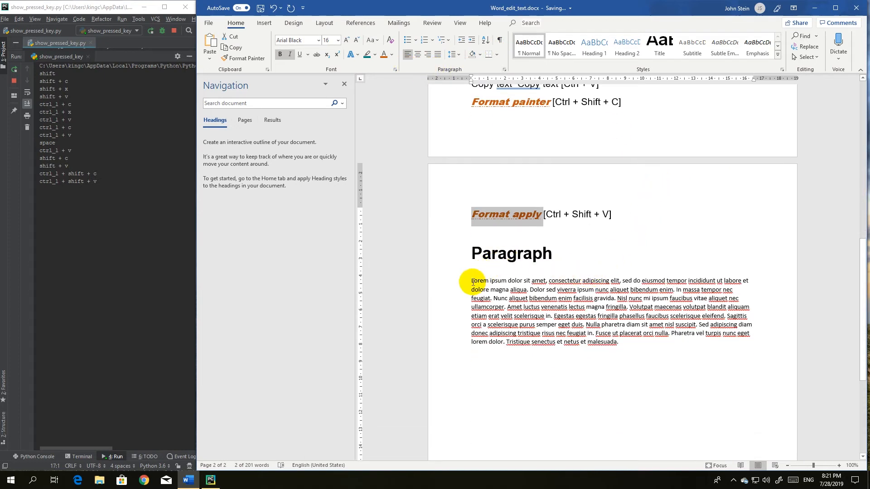
left_click_drag(471, 281, 635, 344)
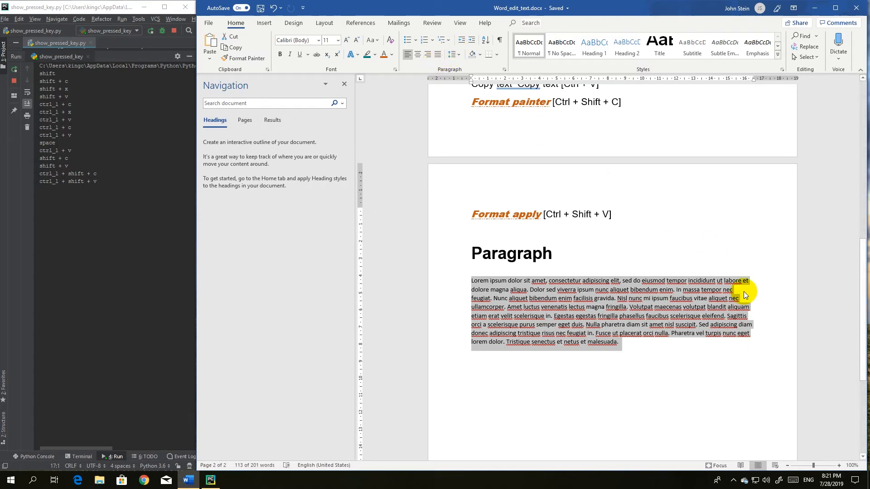
left_click(438, 55)
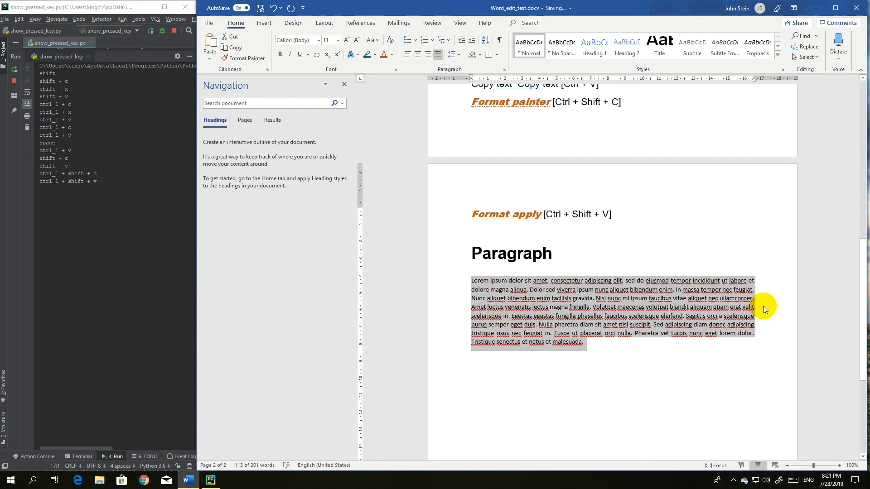
left_click(428, 54)
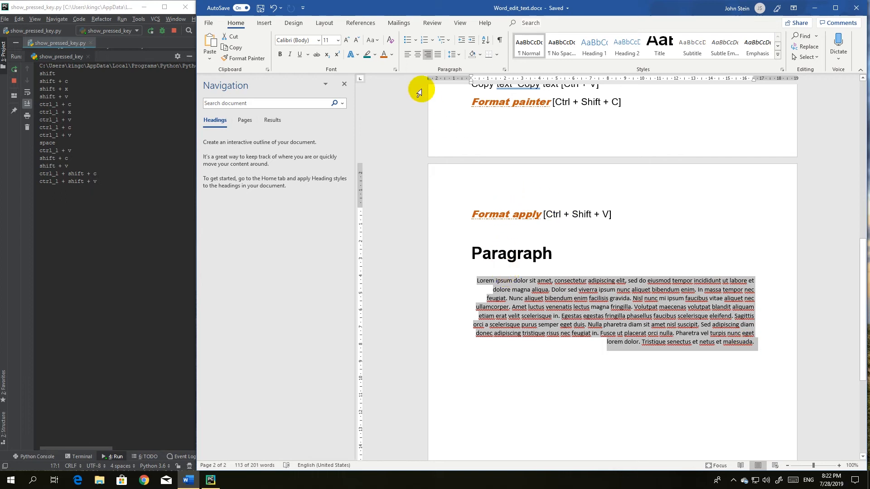
left_click(417, 55)
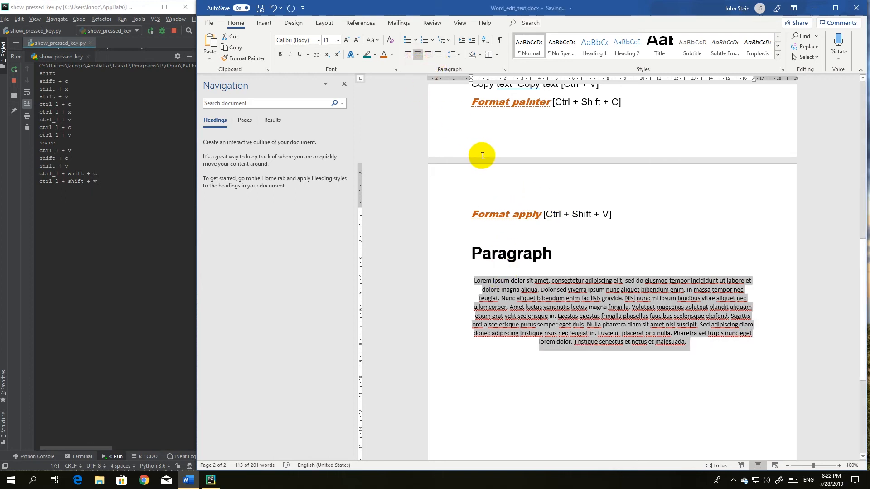
- Center the "Paragraph" heading and justify the Lorem ipsum paragraph below it
left_click_drag(470, 253, 552, 247)
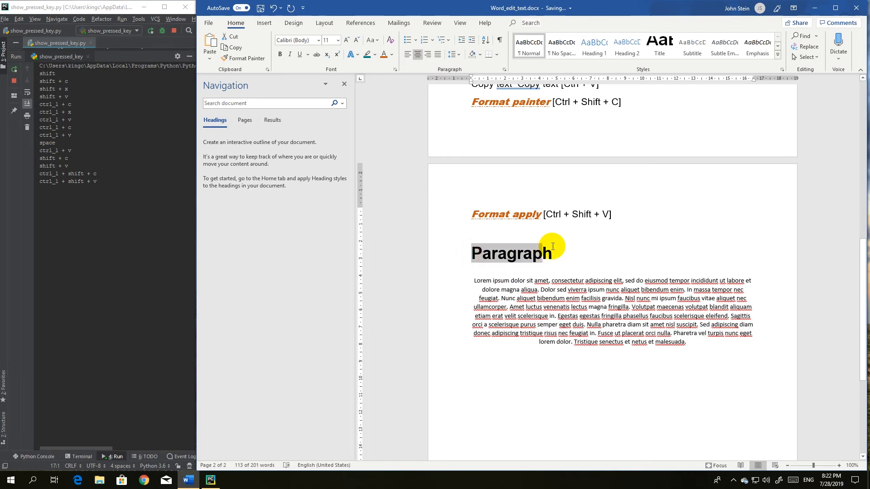
left_click(418, 54)
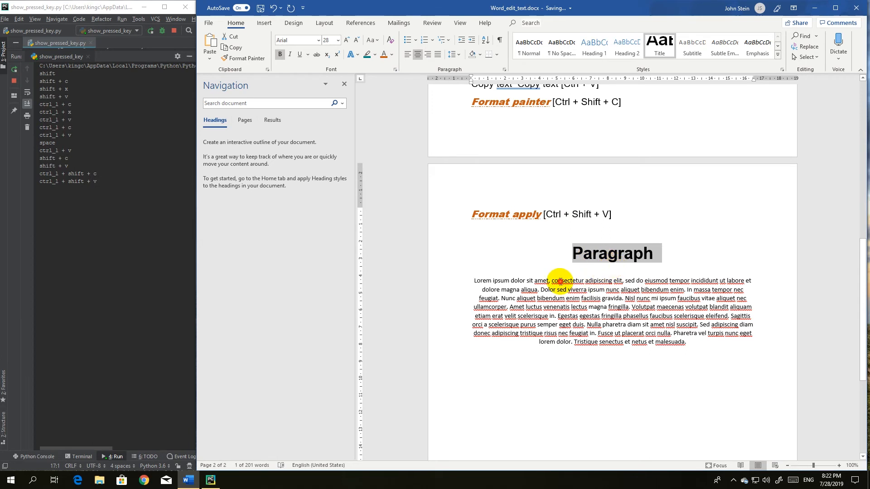
left_click(562, 281)
left_click_drag(471, 279, 696, 343)
left_click(697, 343)
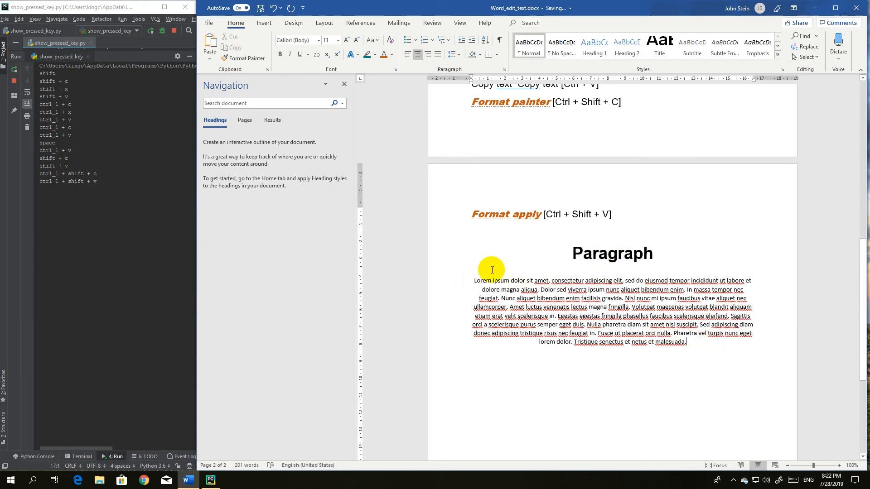
left_click_drag(472, 281, 690, 347)
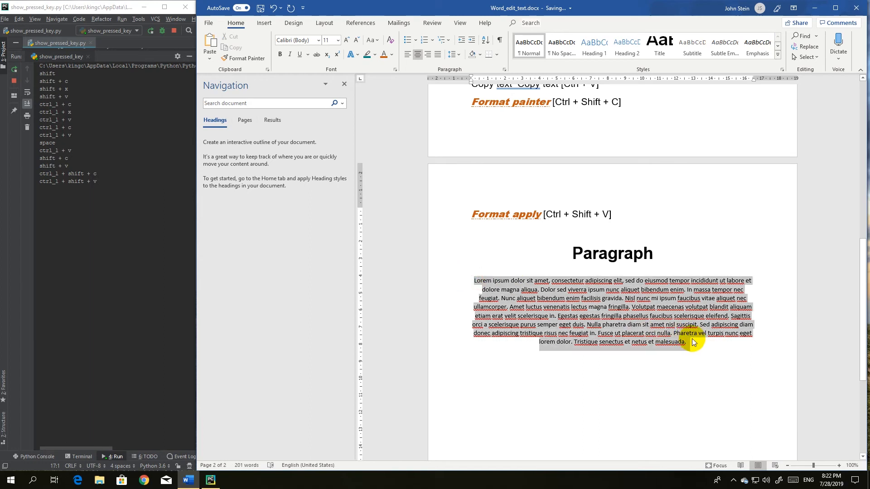
left_click(439, 57)
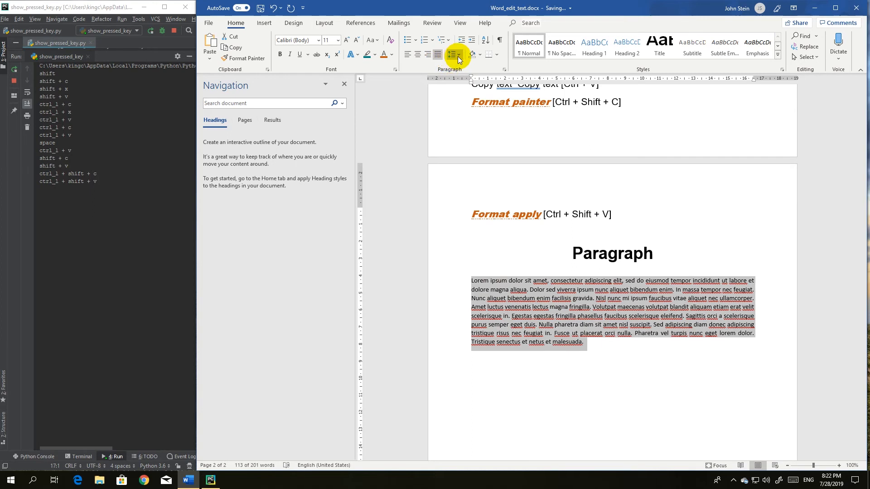
- Try 3.0 line spacing on the Lorem ipsum paragraph and settle on 1.5
left_click(459, 58)
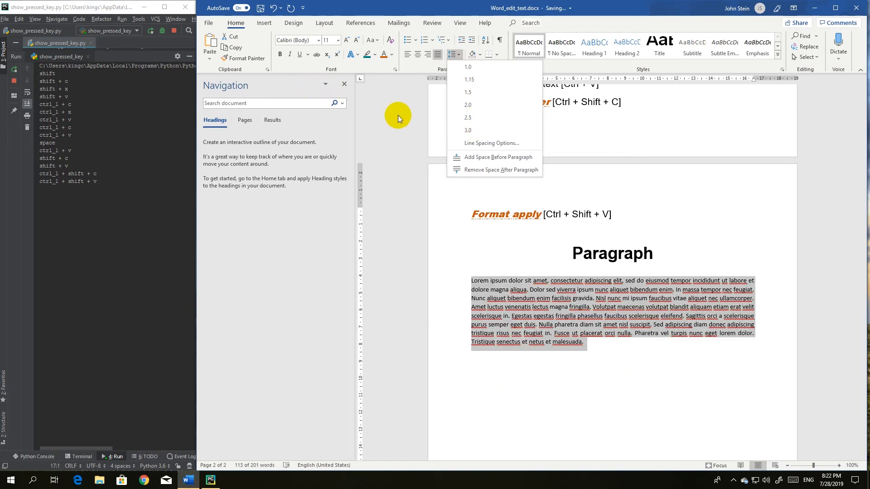
left_click(485, 134)
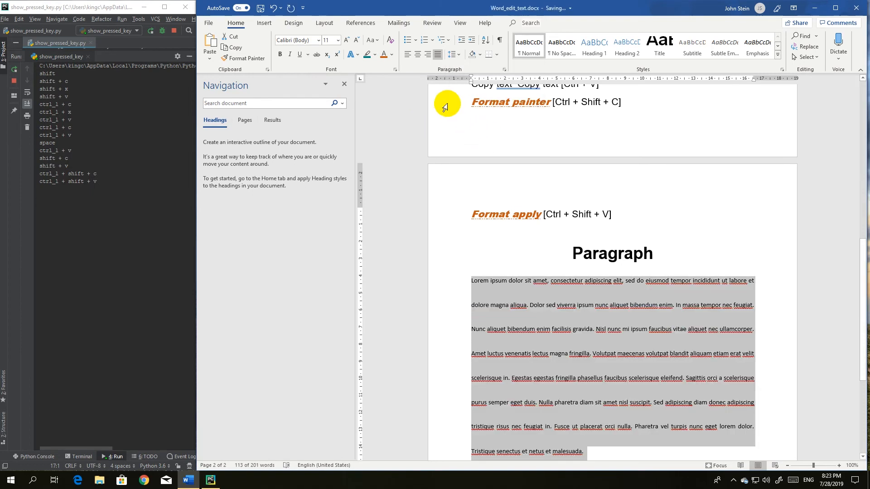
left_click(453, 53)
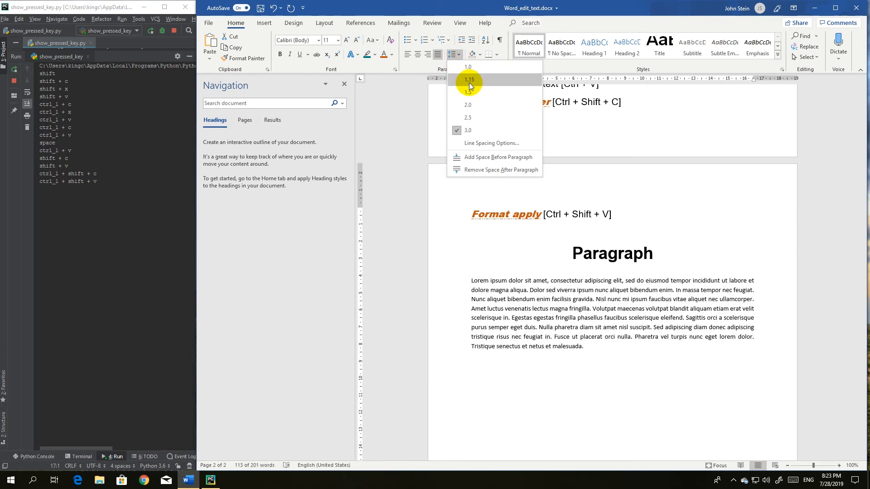
left_click(469, 92)
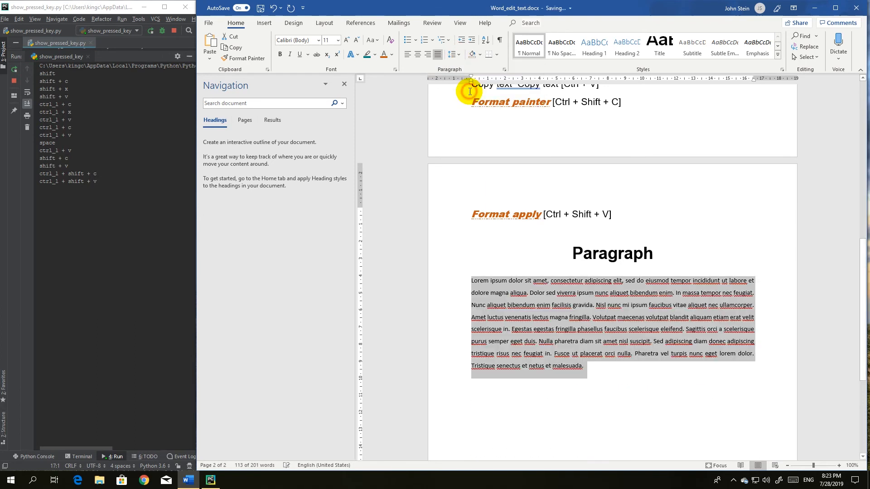
- Review the Lorem ipsum paragraph's indentation and spacing settings in the Line Spacing Options, leaving every value as is
left_click(453, 54)
left_click(486, 143)
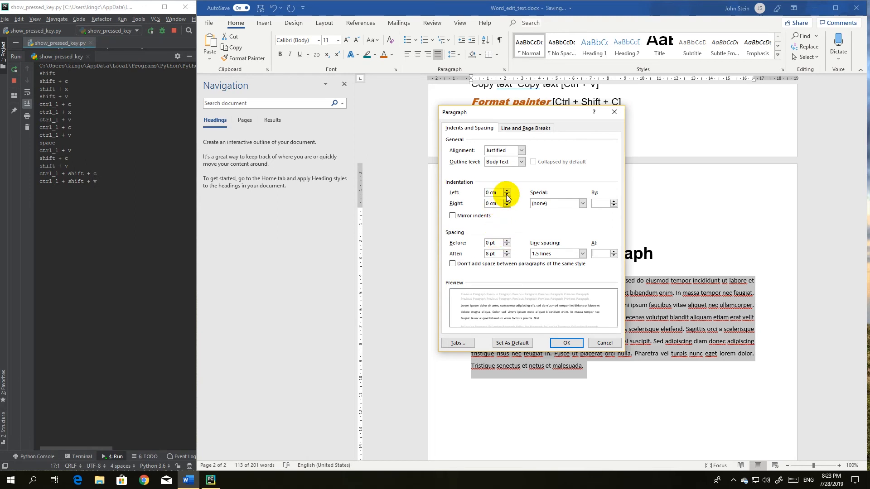
left_click(566, 343)
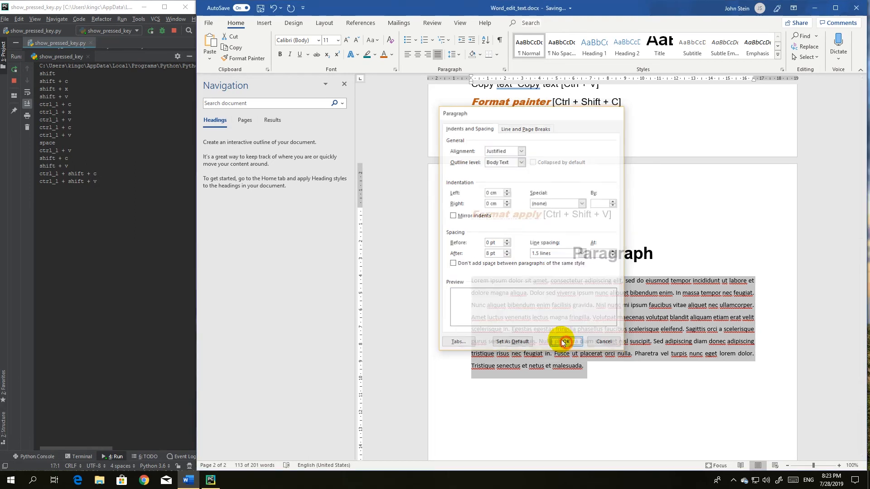
- Add space before the Lorem ipsum paragraph, and remove and restore the space after it
left_click(457, 56)
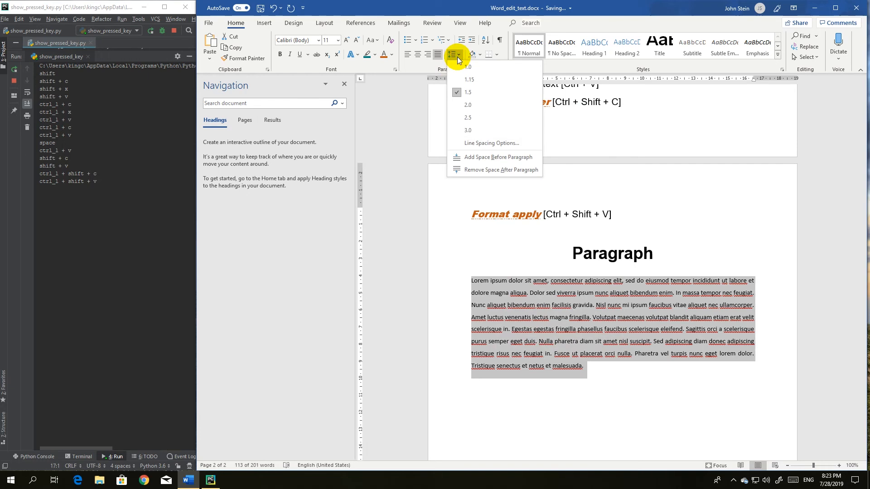
left_click(486, 157)
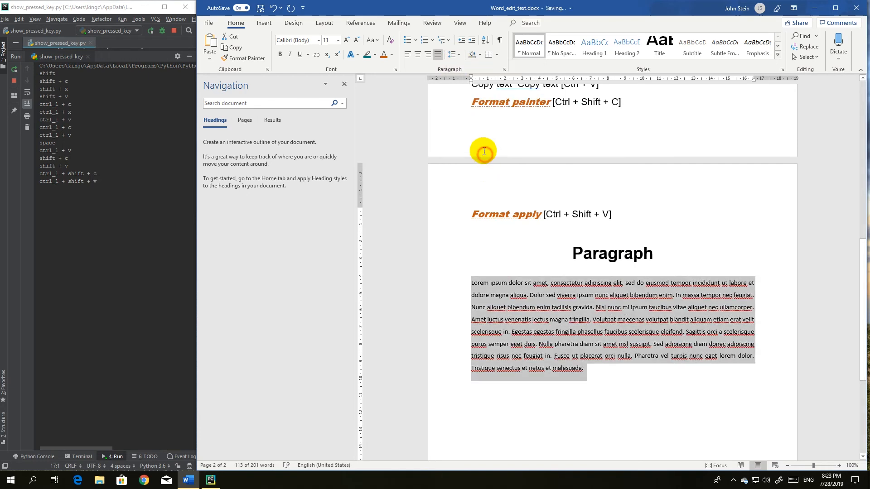
left_click(458, 56)
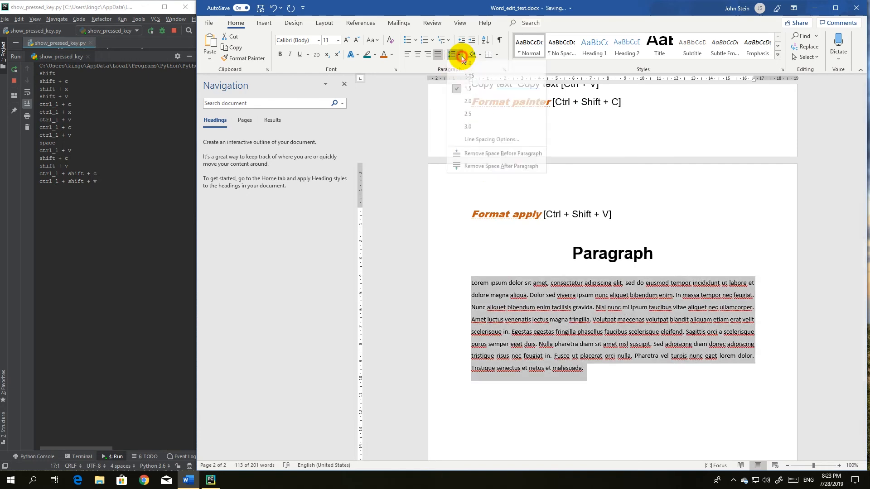
left_click(480, 171)
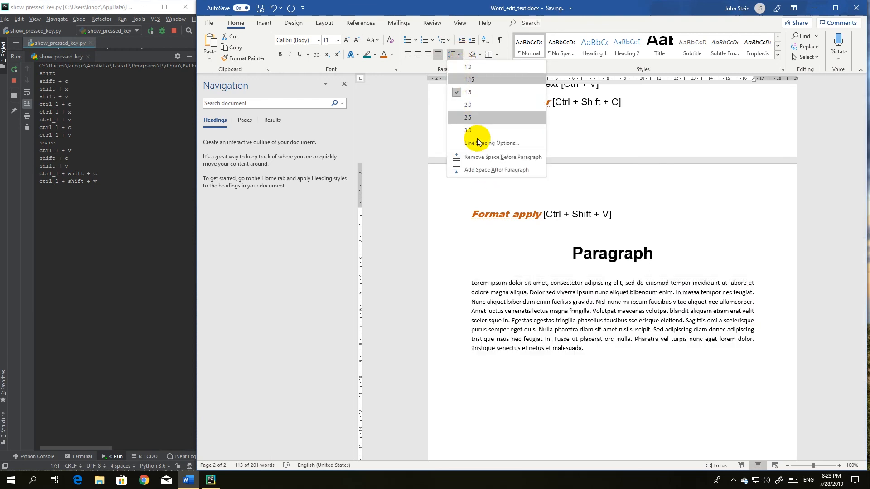
left_click(480, 169)
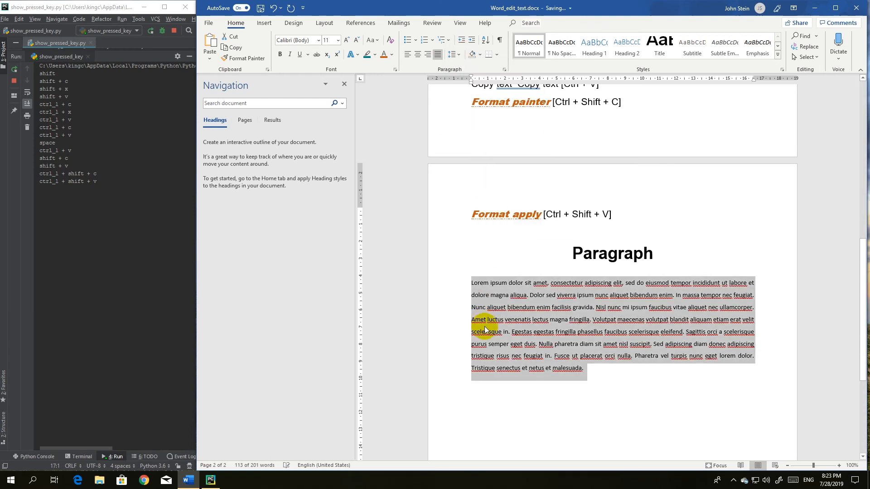
- Remove the space after and the space before the Lorem ipsum paragraph
left_click(454, 54)
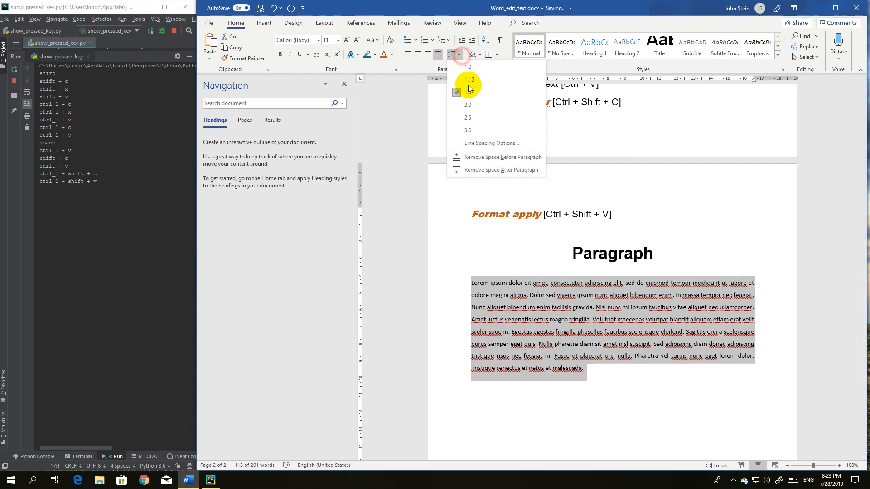
left_click(477, 170)
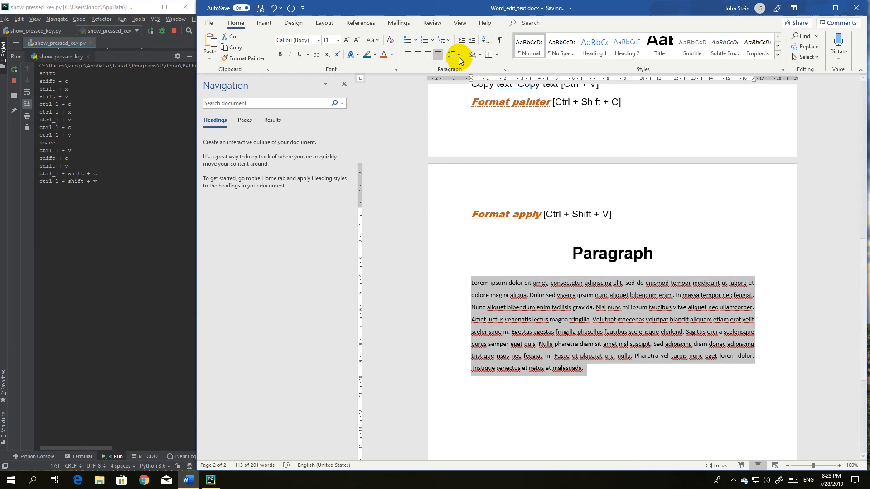
left_click(458, 55)
left_click(488, 157)
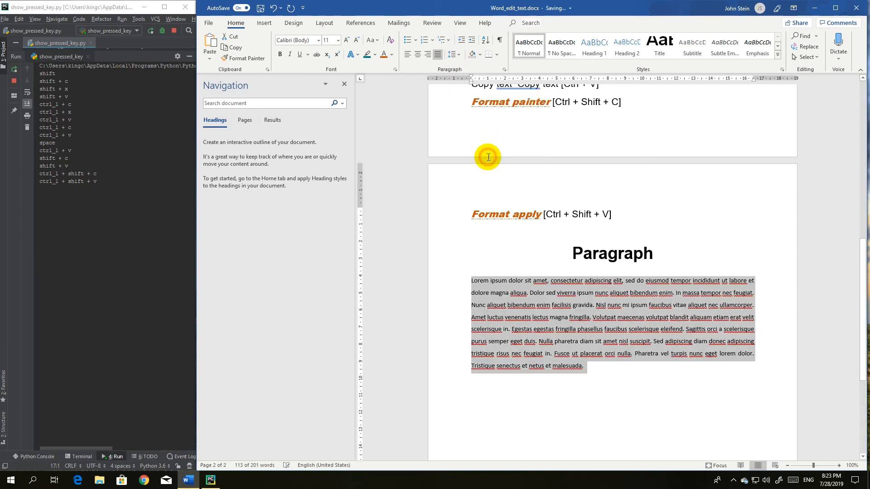
- Set the Lorem ipsum paragraph's line spacing to 1.15
left_click(453, 55)
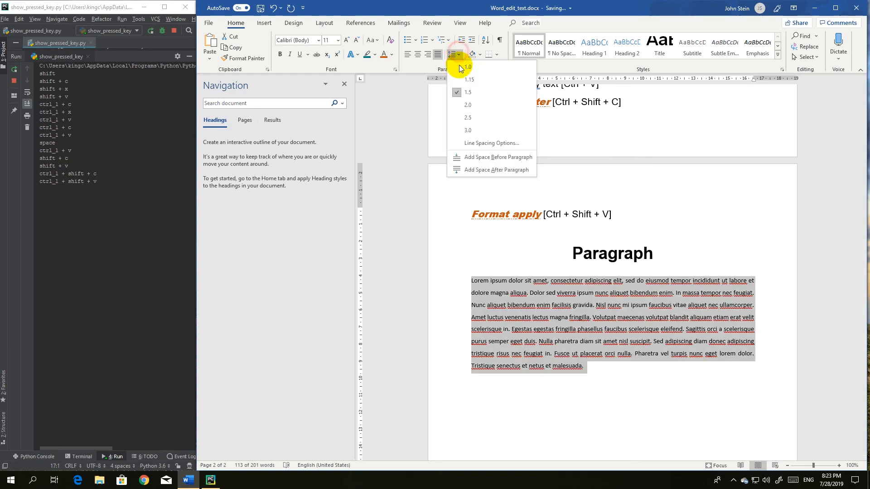
left_click(463, 78)
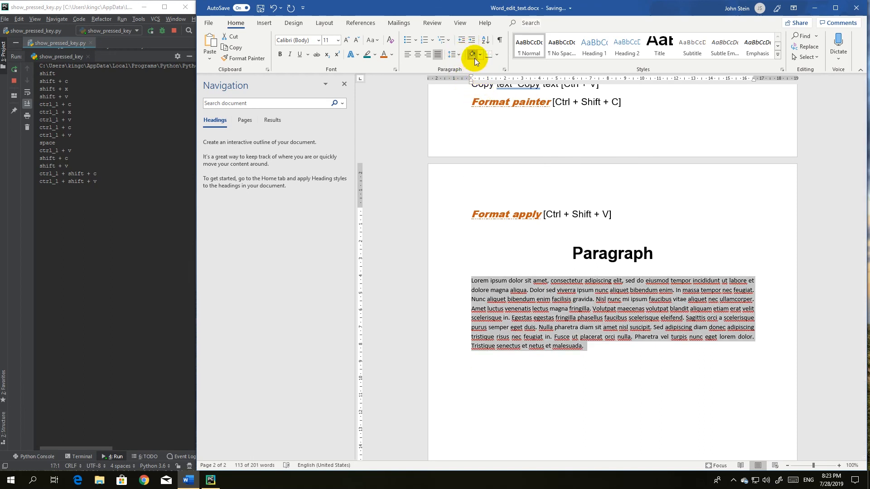
left_click(521, 228)
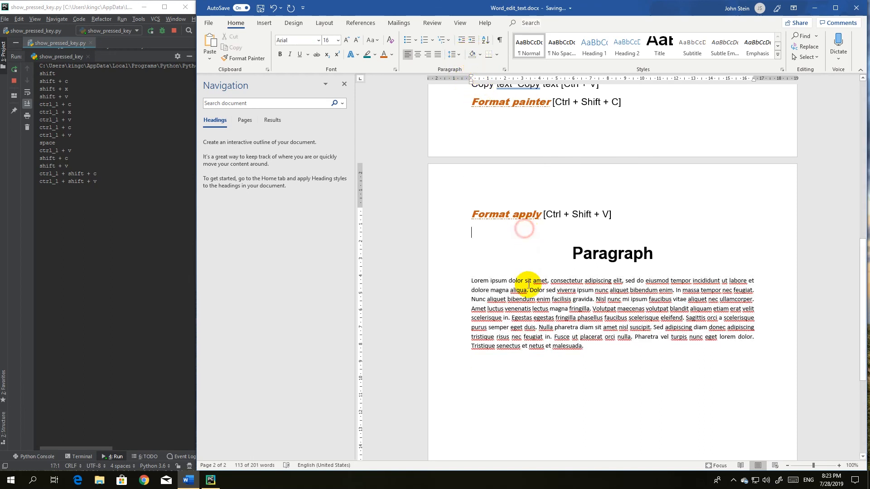
- Apply dark orange shading behind the whole Lorem ipsum paragraph
left_click_drag(470, 279, 601, 349)
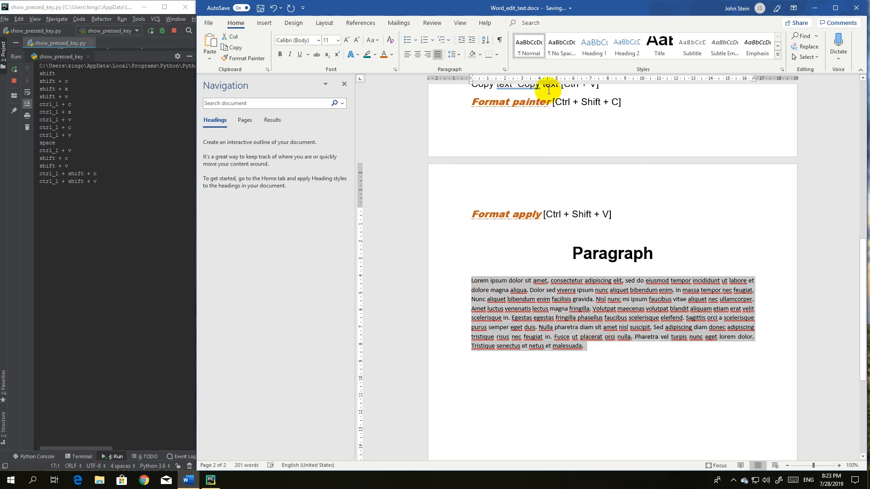
left_click(481, 54)
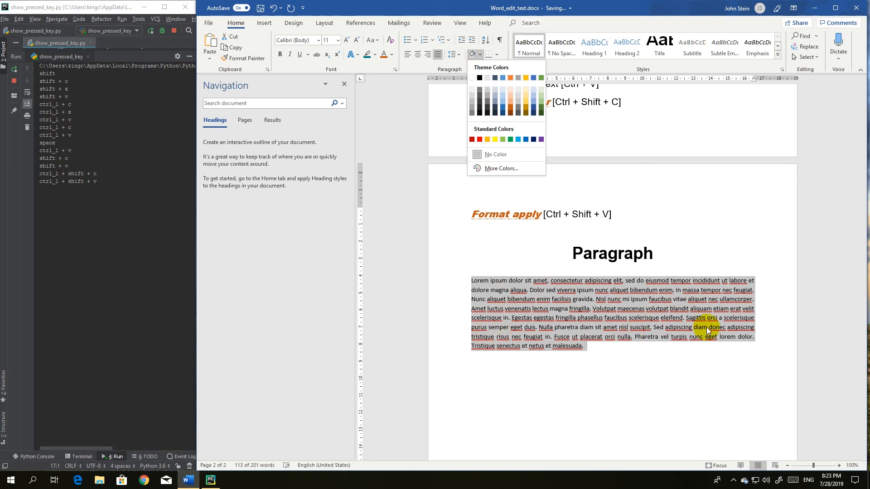
left_click(509, 110)
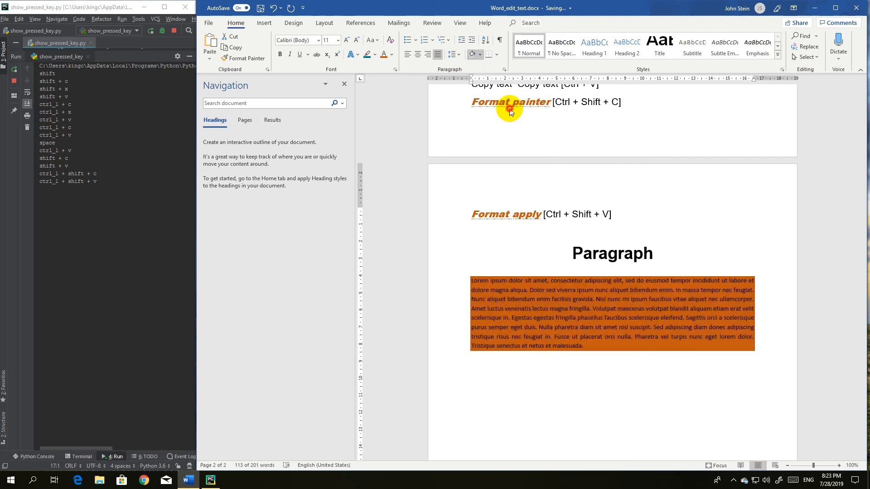
left_click(587, 267)
- Highlight all the text of the Lorem ipsum paragraph in teal, on top of its orange shading
left_click_drag(583, 347, 471, 280)
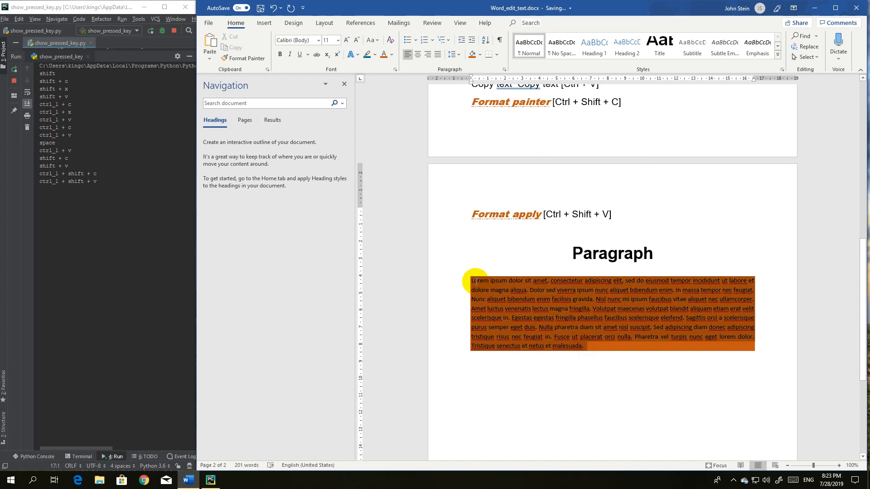
left_click(366, 54)
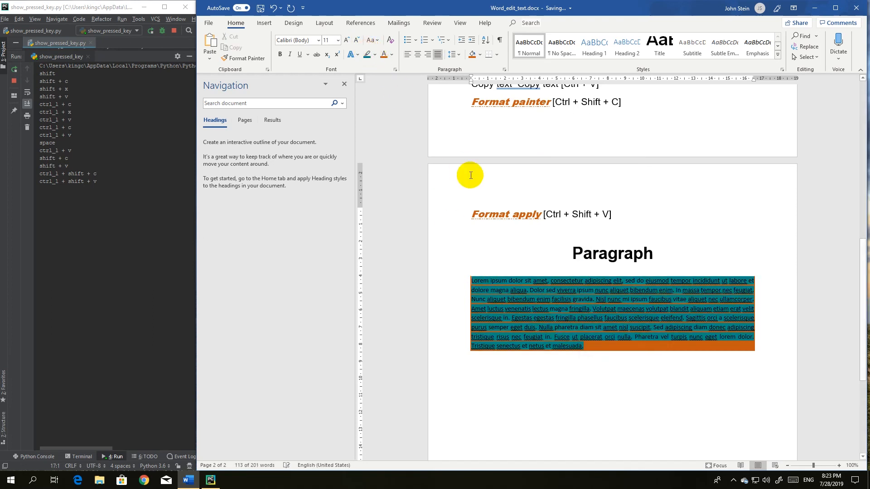
left_click(462, 194)
left_click(501, 262)
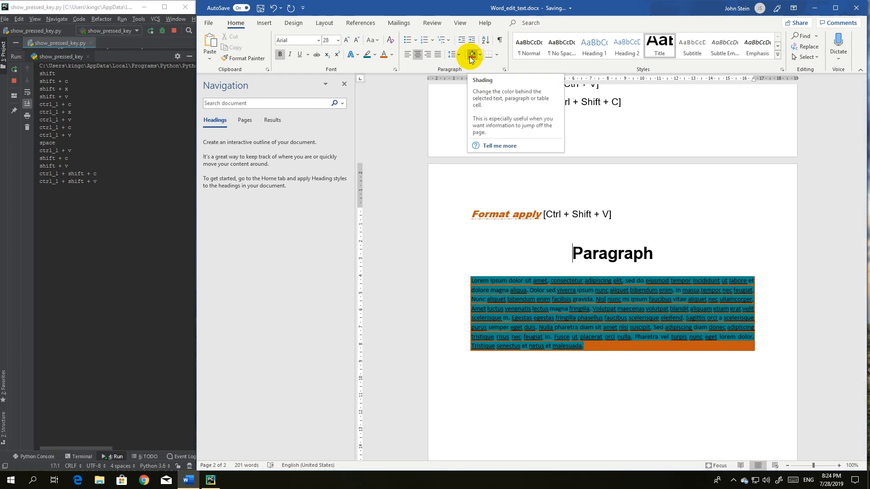
- Select the "Paragraph" heading and open the border choices for it
left_click(437, 214)
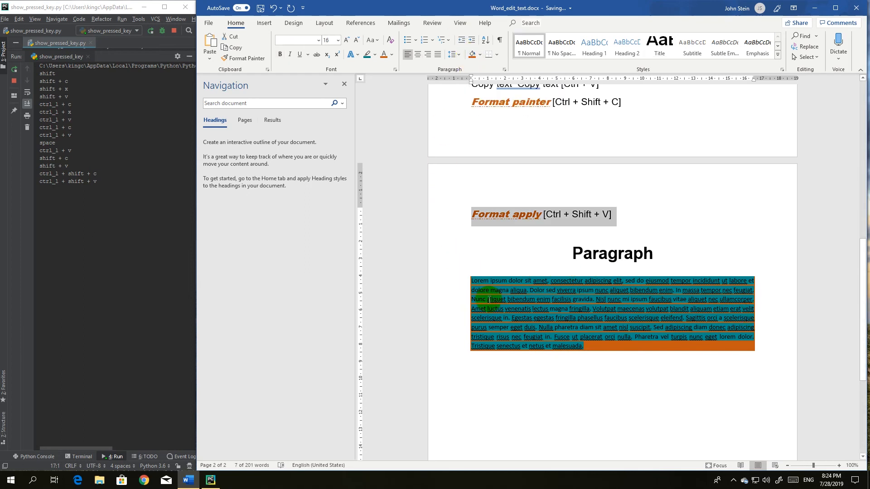
left_click_drag(564, 255, 689, 247)
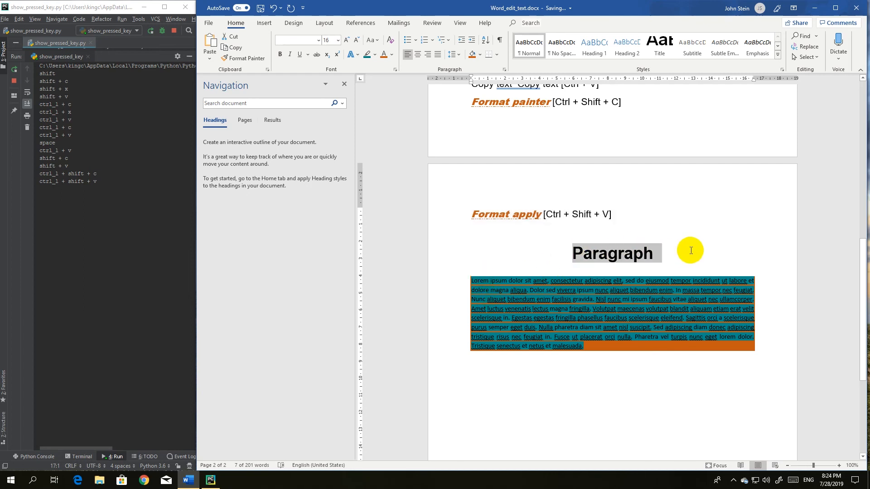
left_click(498, 54)
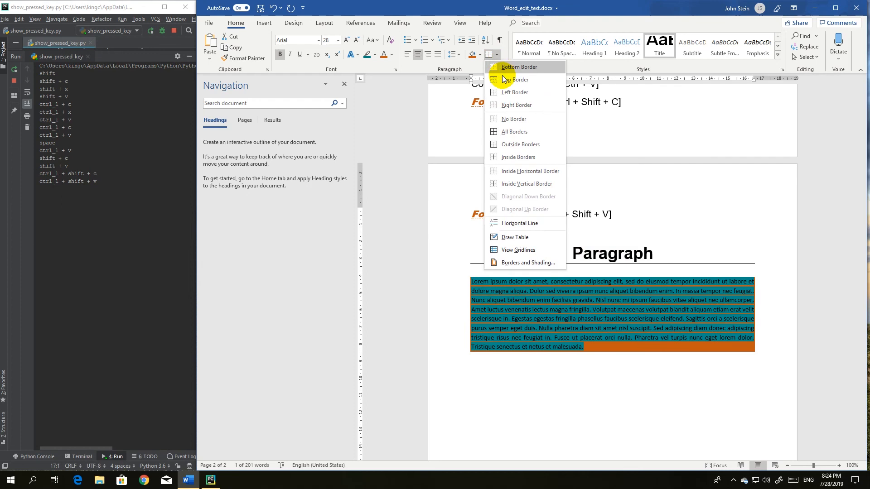